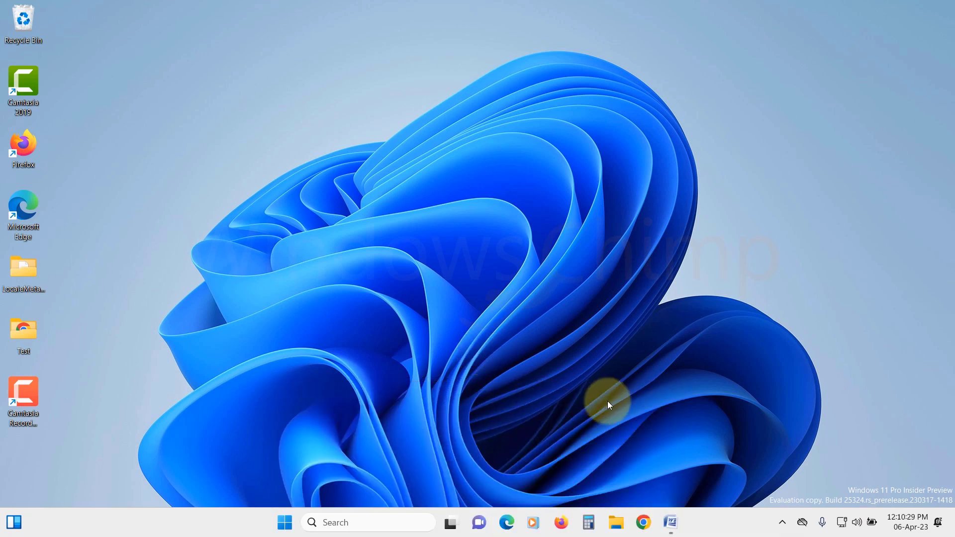
- Open File Explorer on This PC to list the six drives, SSD Win 11 (C:) to Windows 11 (H:)
click(616, 523)
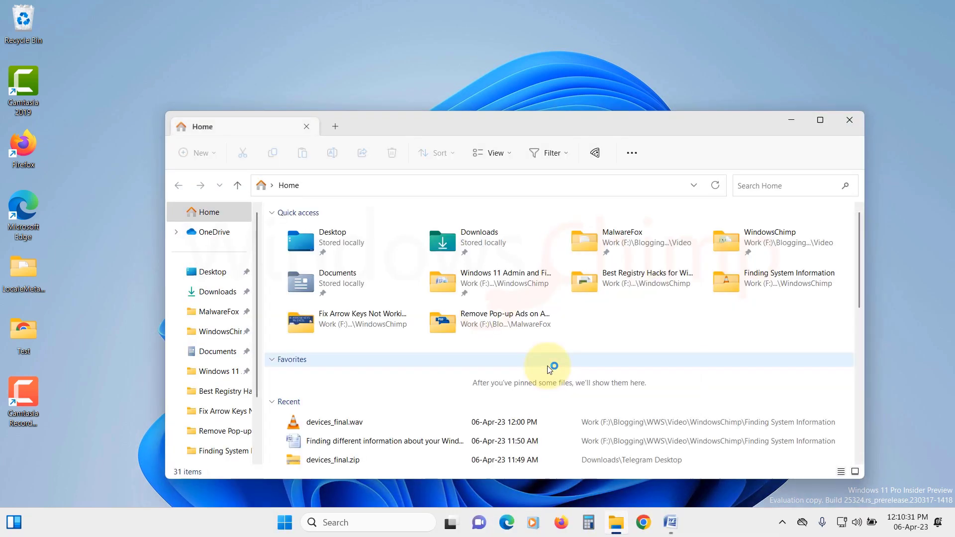
drag(548, 120, 538, 25)
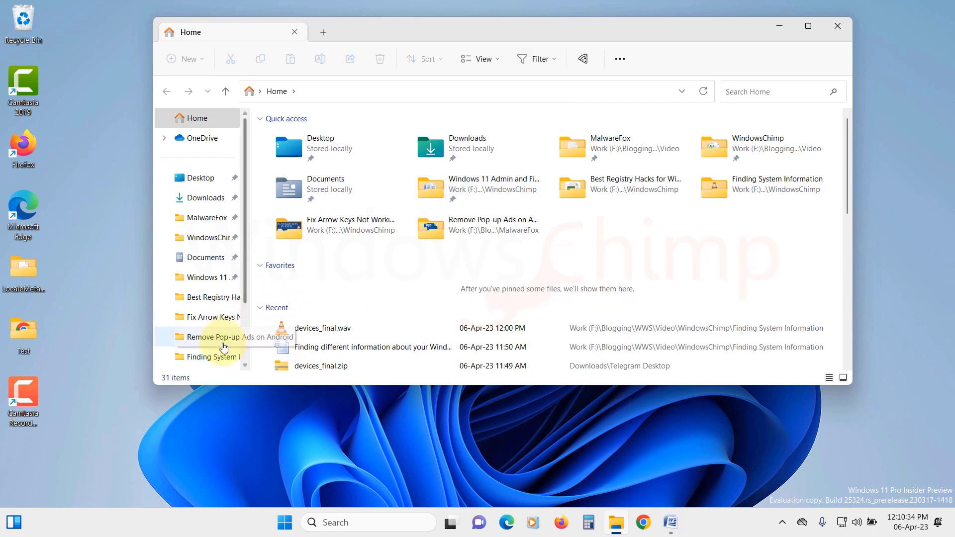
scroll(224, 347, down, 3)
click(211, 337)
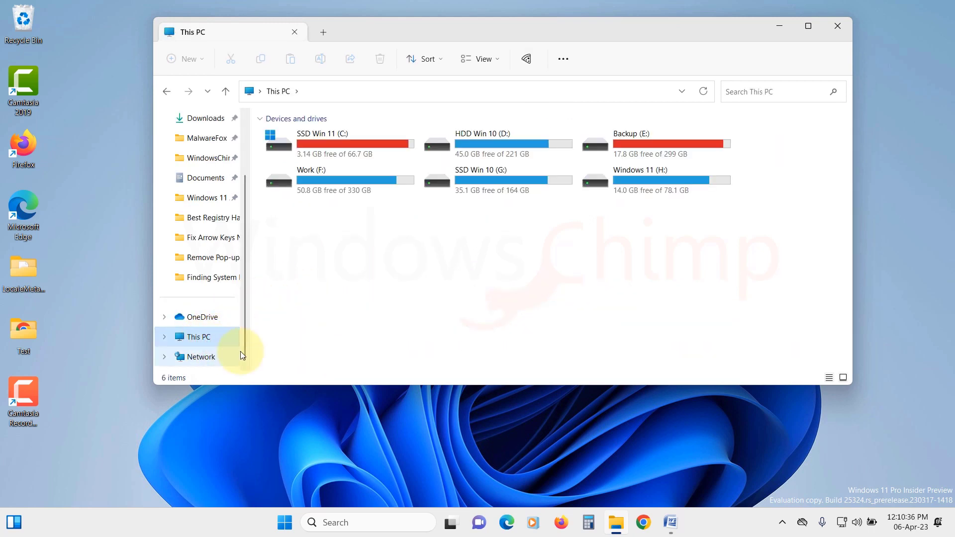
- Open This PC's properties, then close the Settings window that appears
right_click(199, 337)
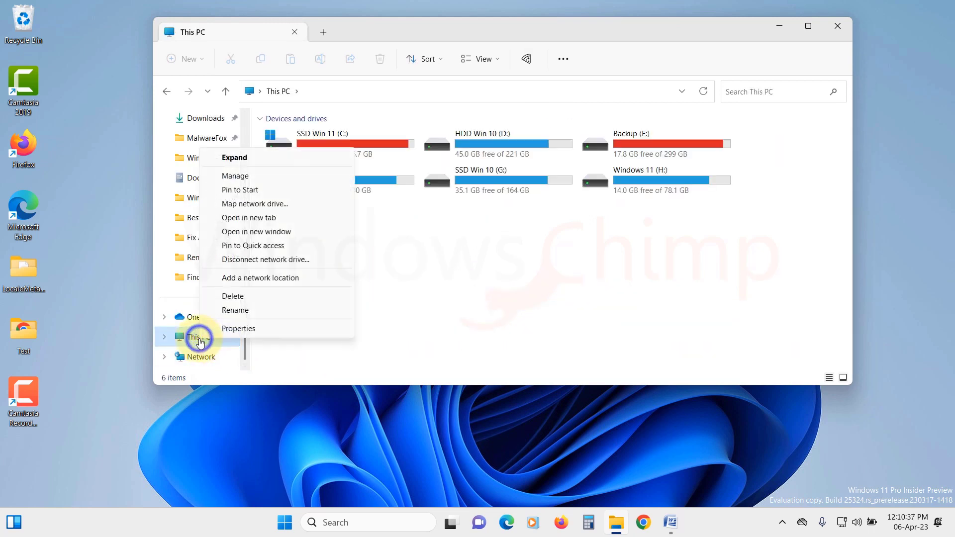
click(234, 332)
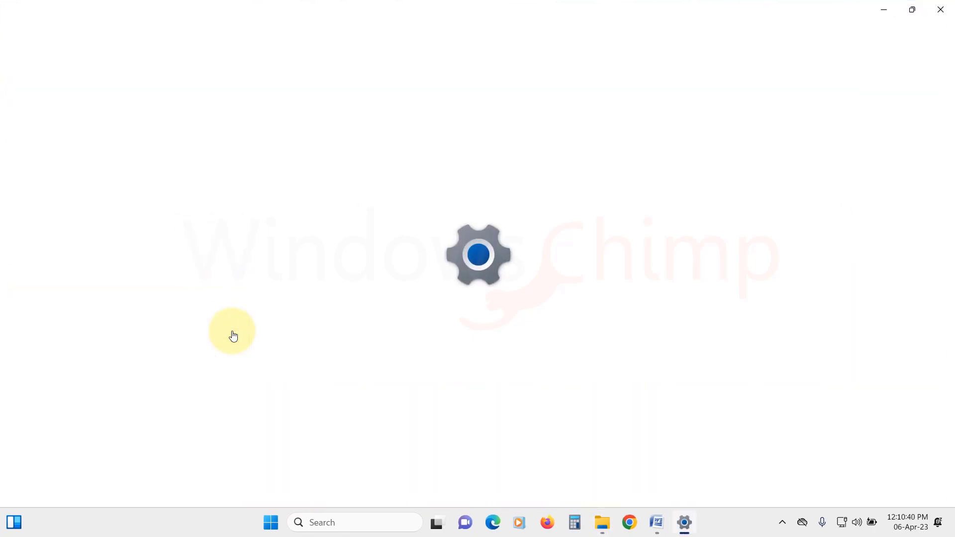
click(941, 9)
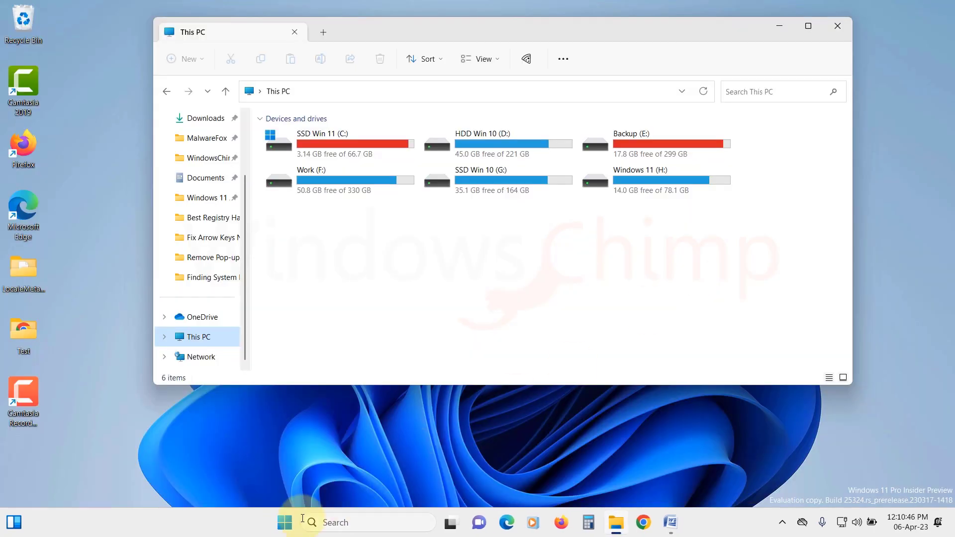
- Launch Settings and go to System > About to see the device specifications
click(284, 522)
click(445, 160)
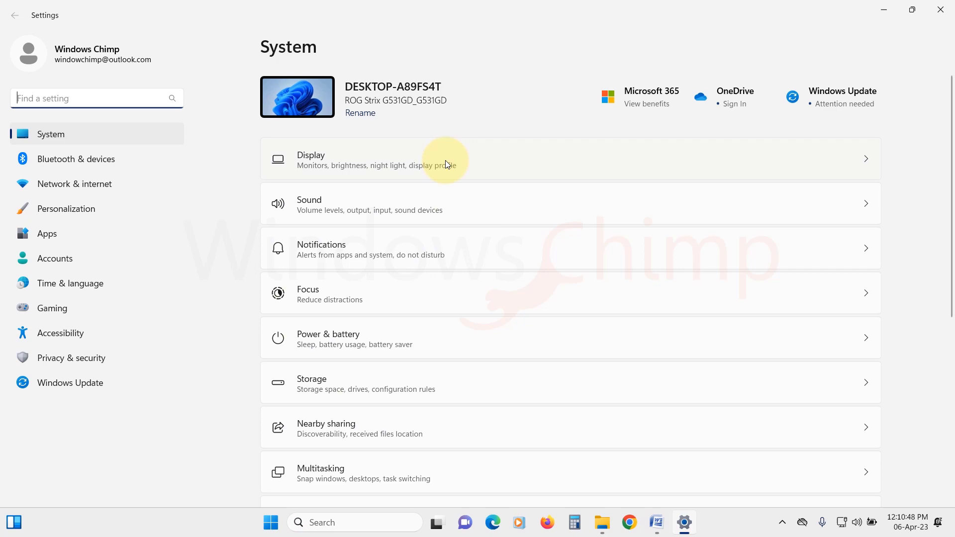
scroll(449, 324, down, 5)
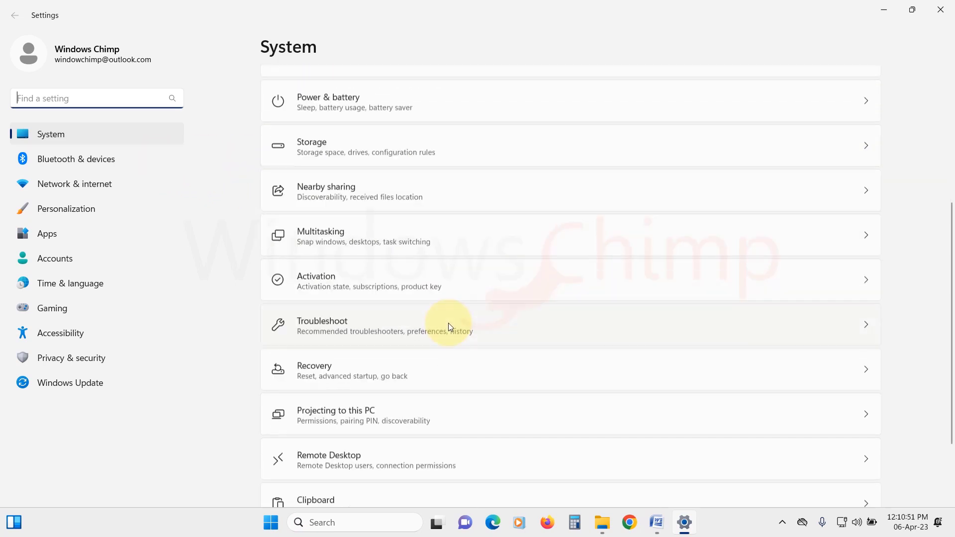
click(355, 468)
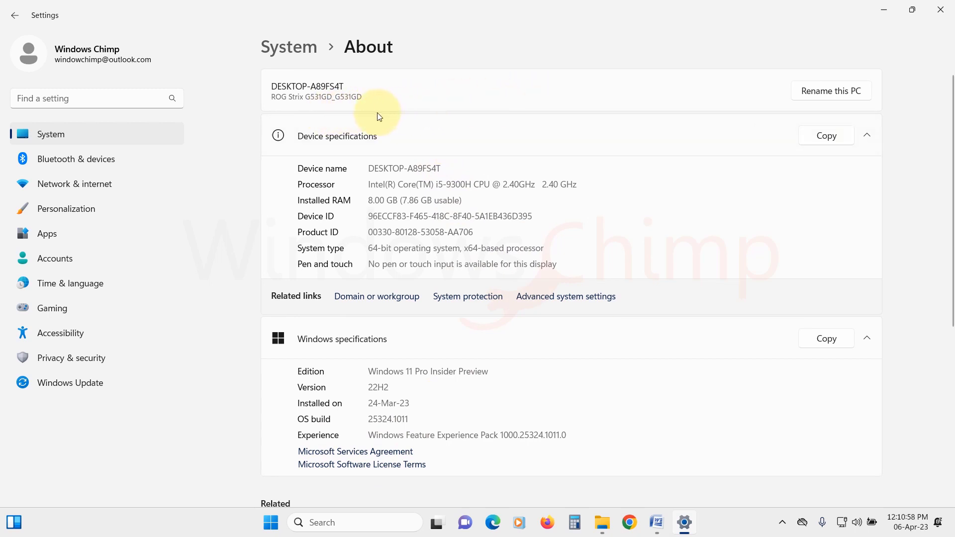
- Start renaming the PC, cancel it, and scroll through the device and Windows specifications
click(850, 91)
click(657, 311)
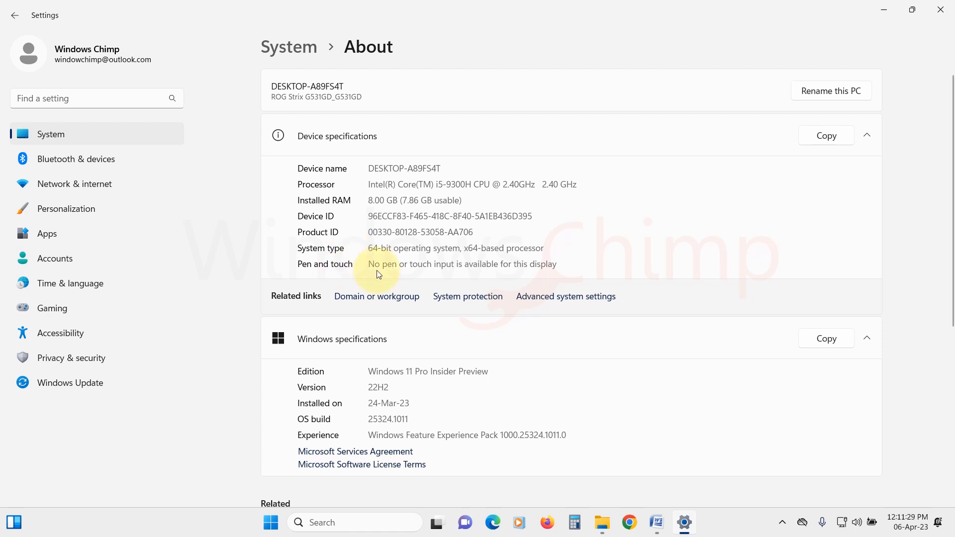
scroll(378, 273, down, 3)
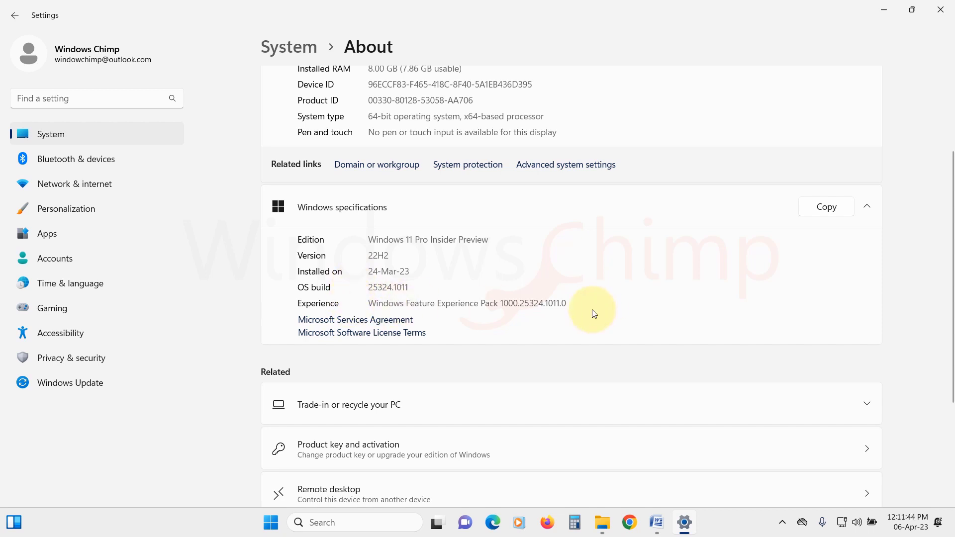
scroll(597, 306, up, 3)
- Copy the device specifications and paste them into a new Notepad note
click(822, 135)
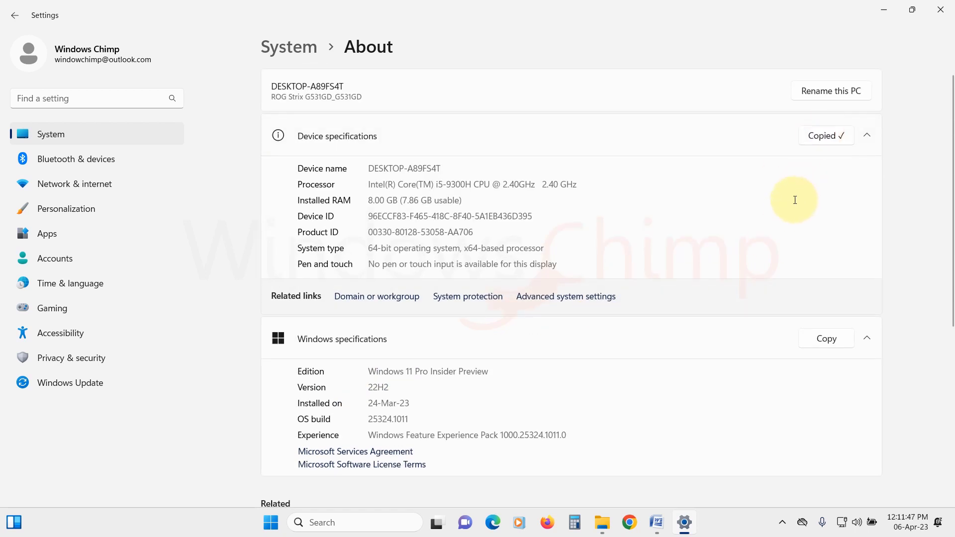
key(super+r)
text(notepad)
key(Return)
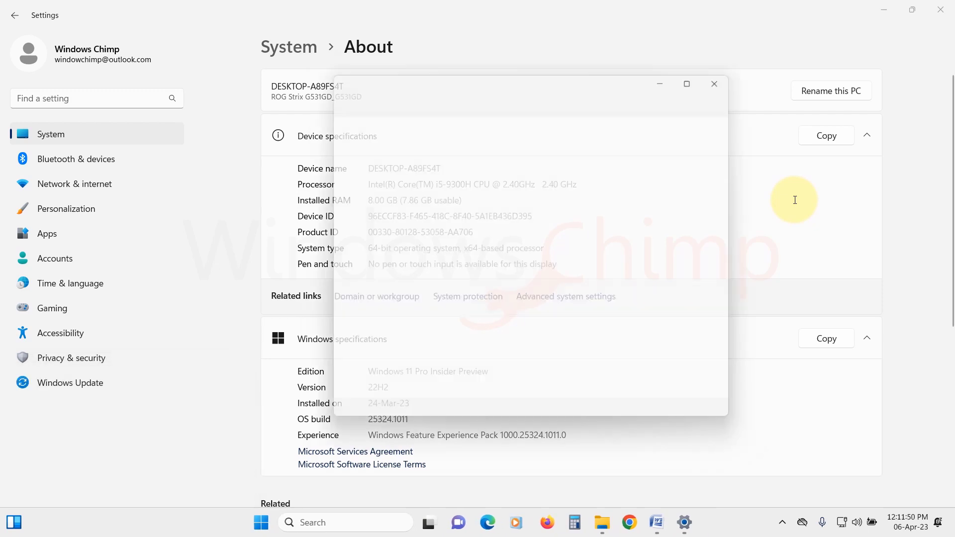
key(ctrl+v)
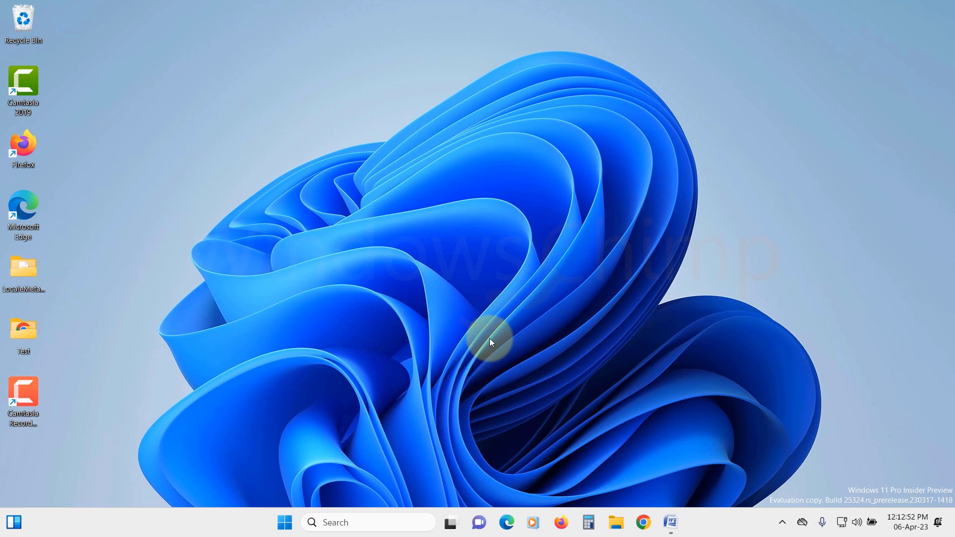
- Search the Start menu for 'system information' and launch it
click(282, 524)
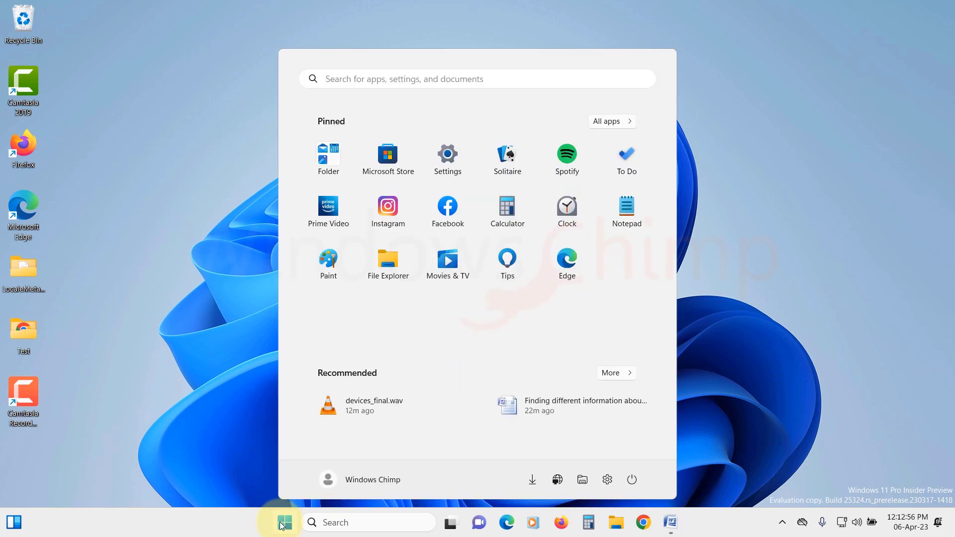
text(system i)
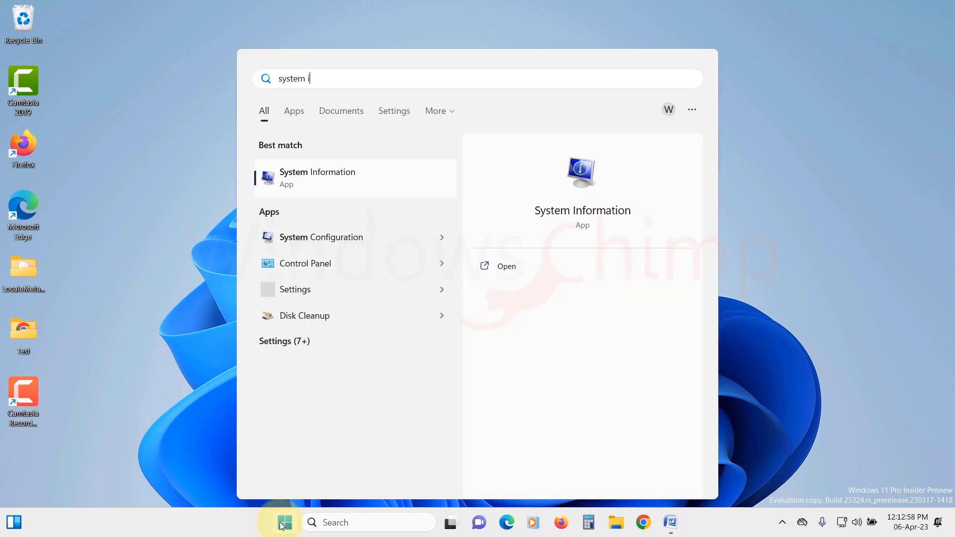
text(nformation)
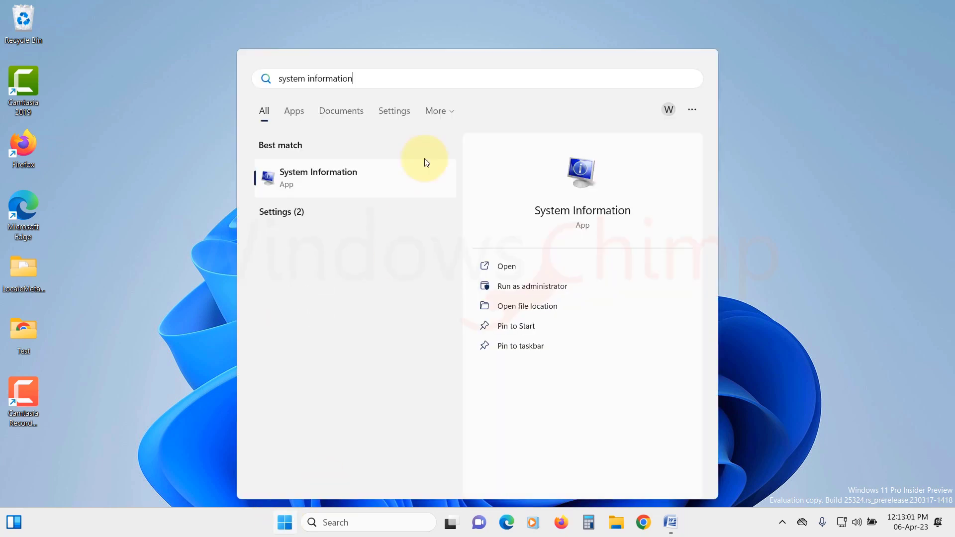
click(372, 175)
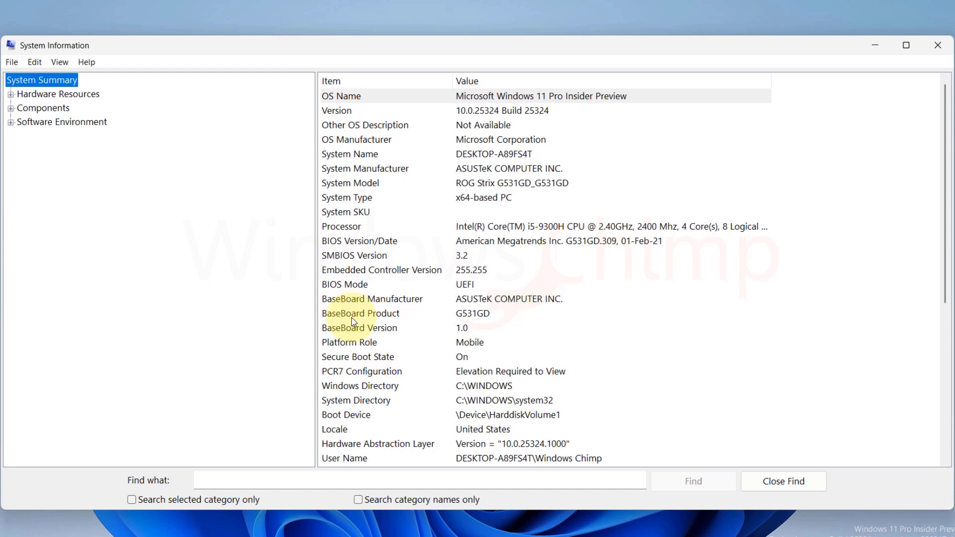
- Scroll System Summary down to the 8.00 GB memory and virtualization-based security entries
scroll(353, 345, down, 4)
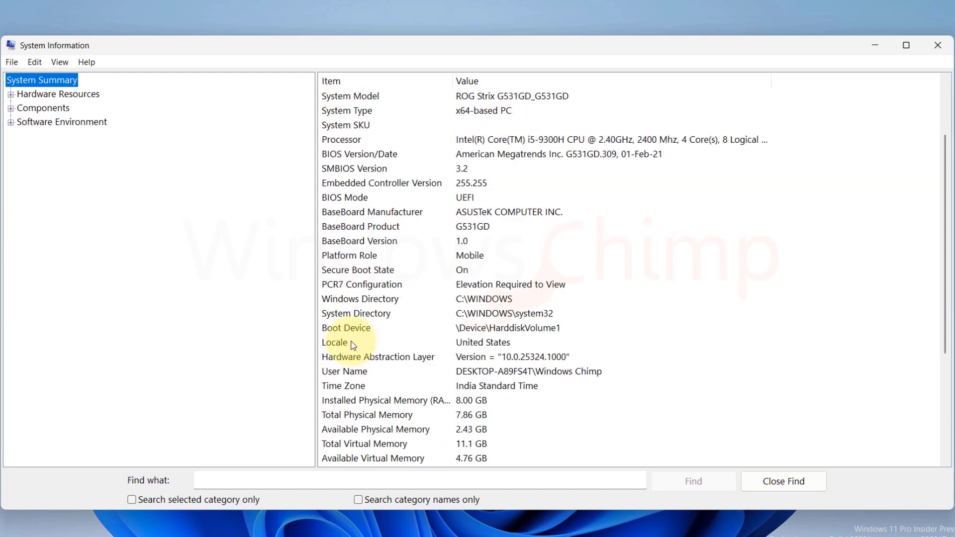
scroll(353, 345, down, 1)
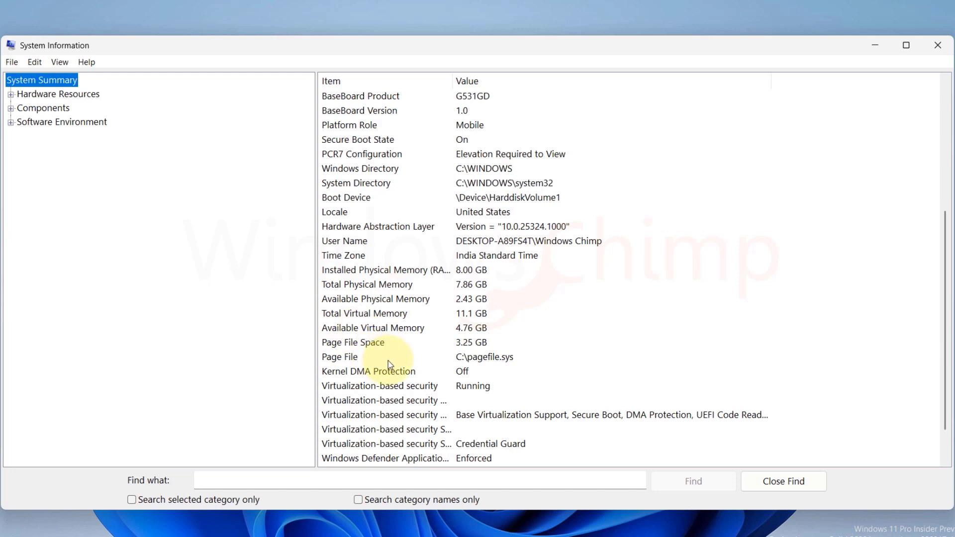
scroll(410, 393, down, 1)
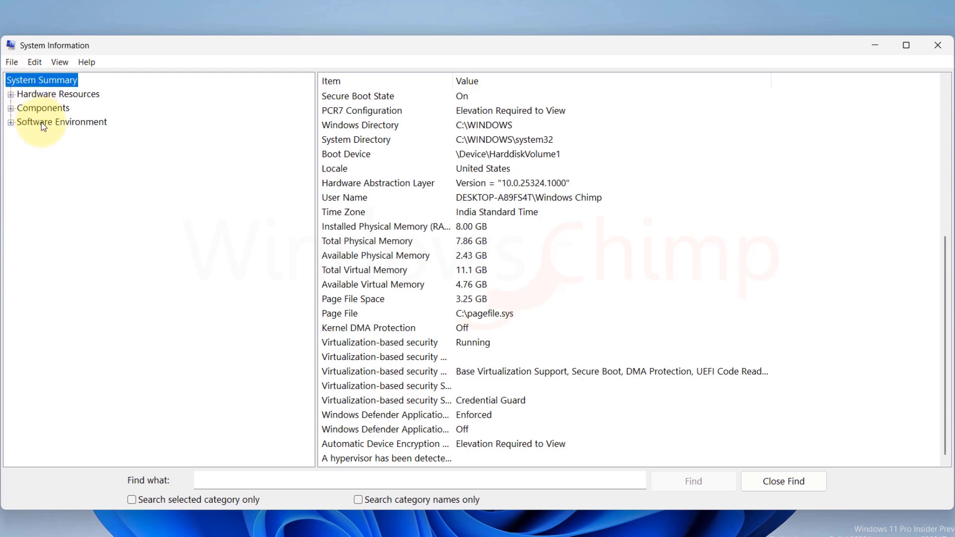
- Expand Hardware Resources and view Conflicts/Sharing, Forced Hardware, I/O and IRQs, ending on Memory
click(11, 95)
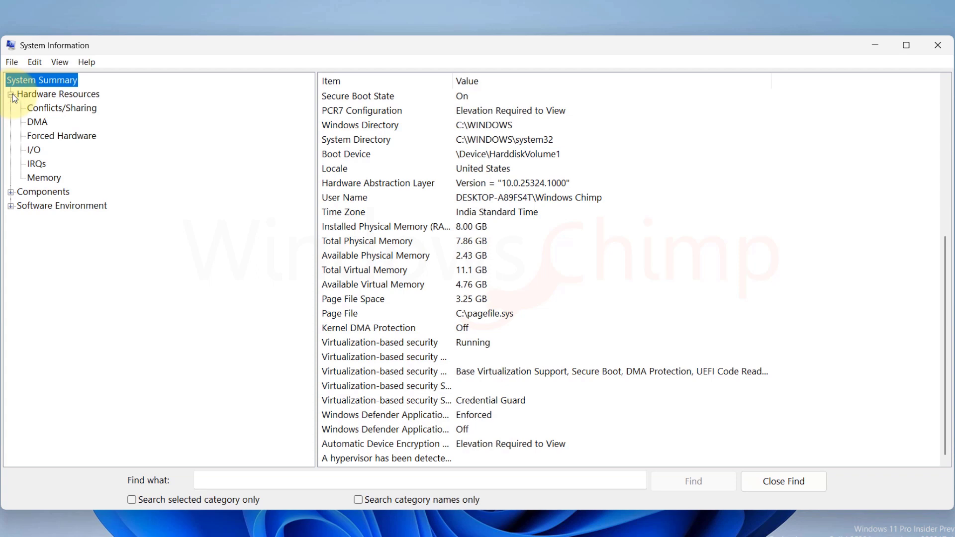
click(53, 110)
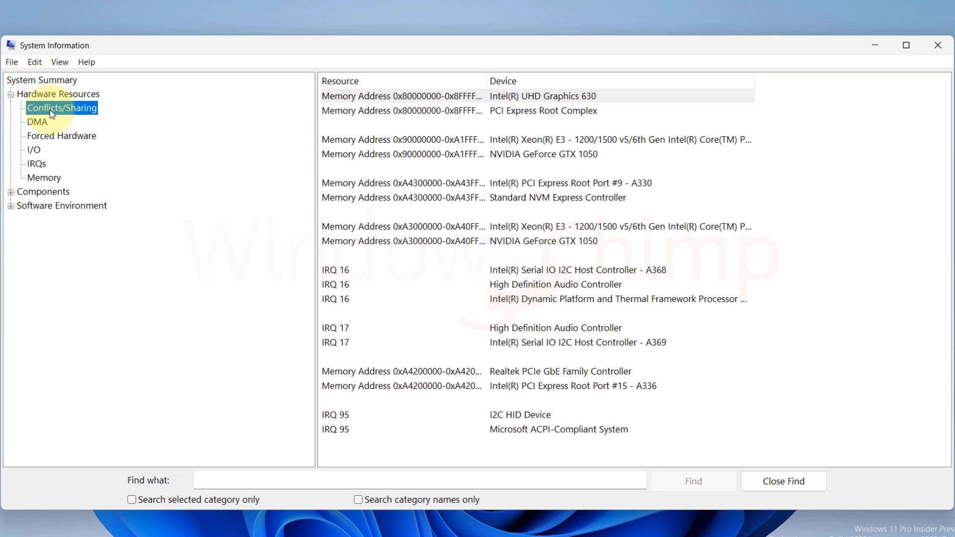
click(62, 138)
click(35, 150)
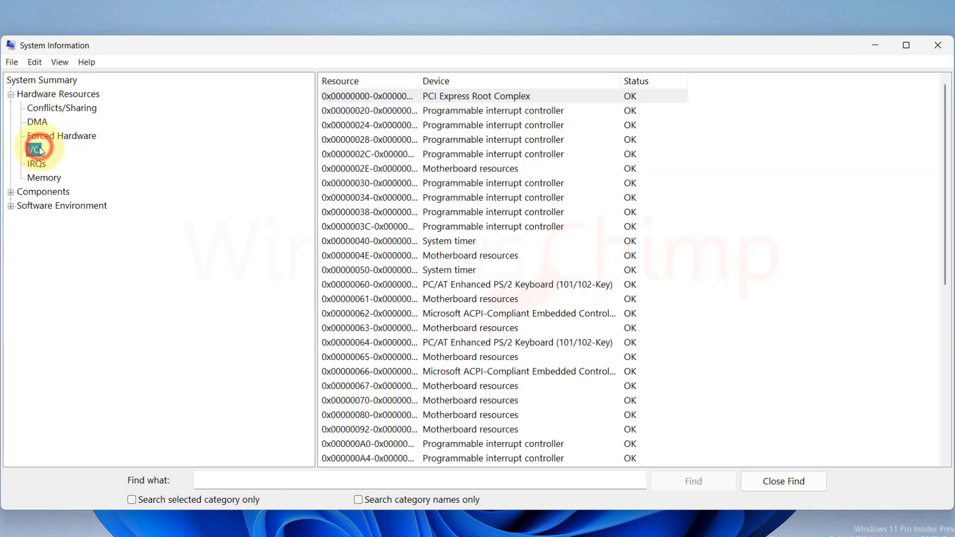
click(43, 167)
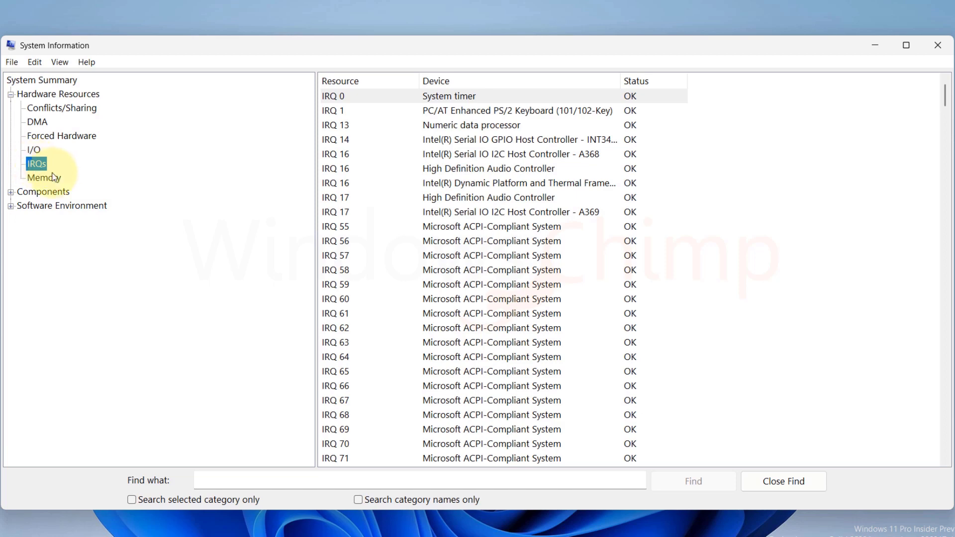
click(55, 179)
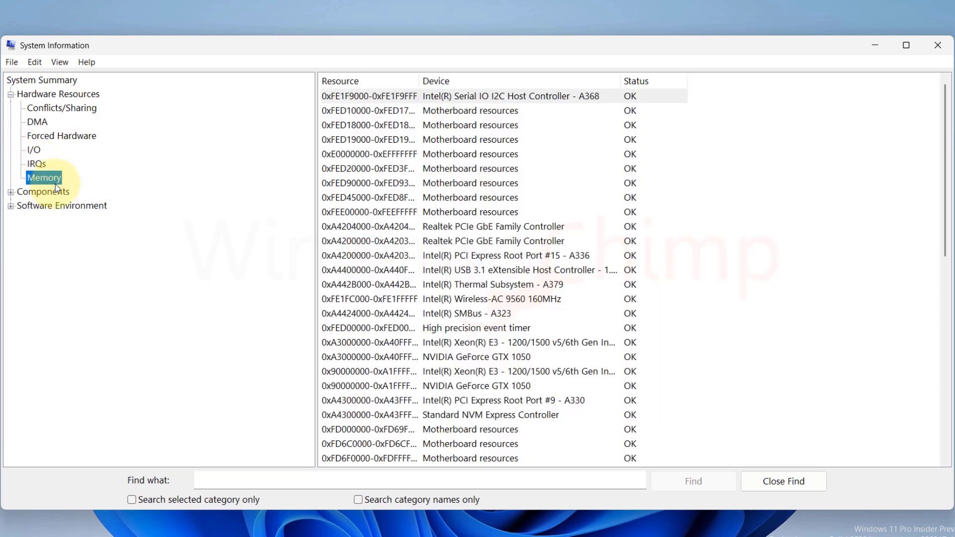
- Expand Components and view the Display and Network > Adapter details
click(11, 192)
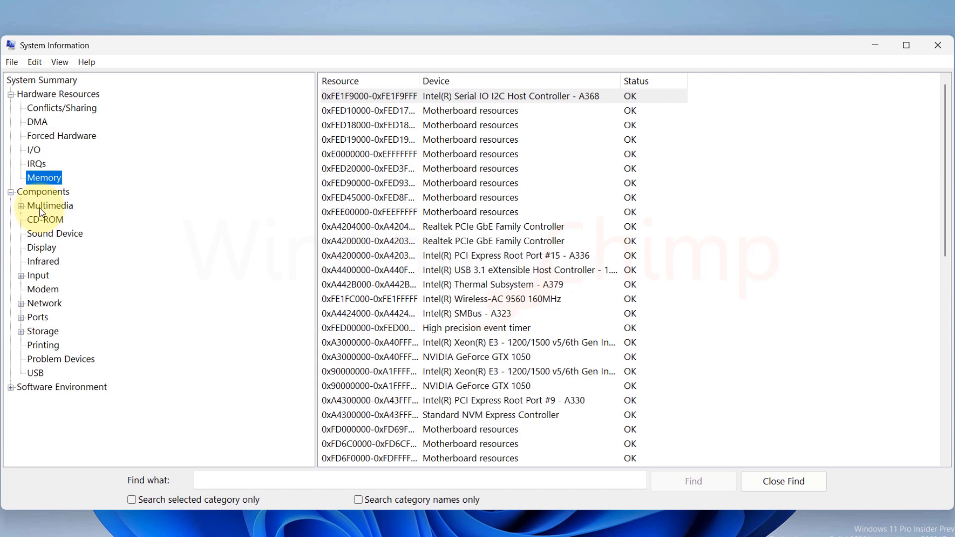
click(42, 247)
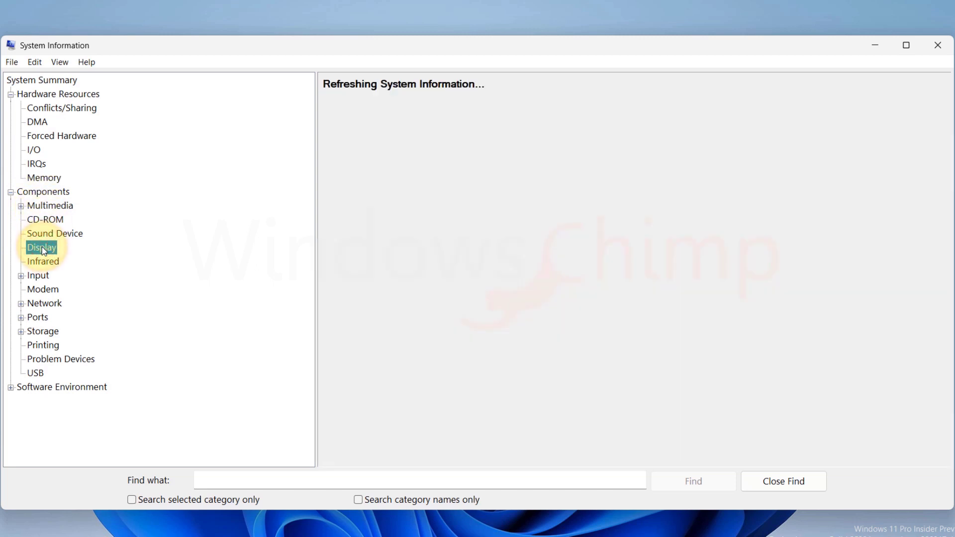
click(43, 303)
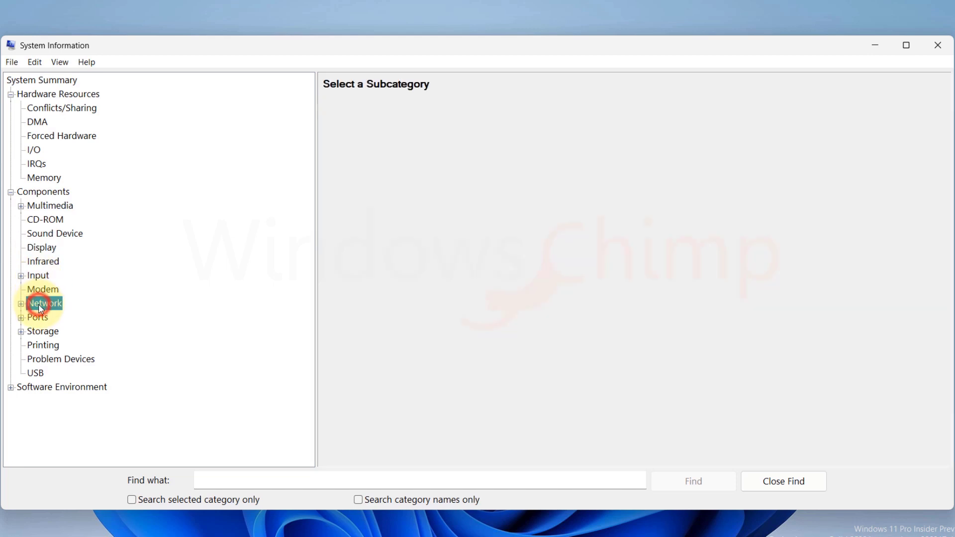
click(21, 304)
click(51, 319)
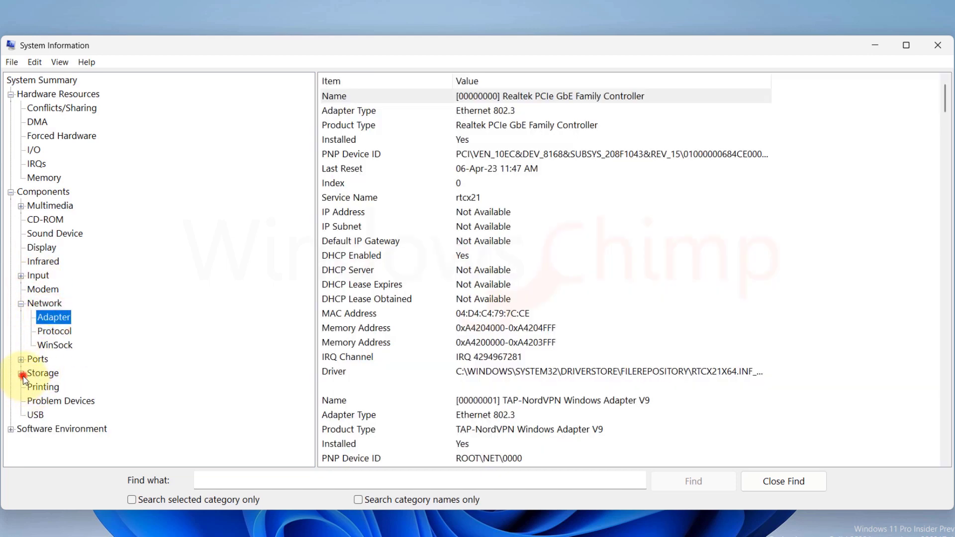
- View Storage > Drives and USB, then the empty Problem Devices list
click(21, 373)
click(50, 388)
scroll(50, 398, down, 1)
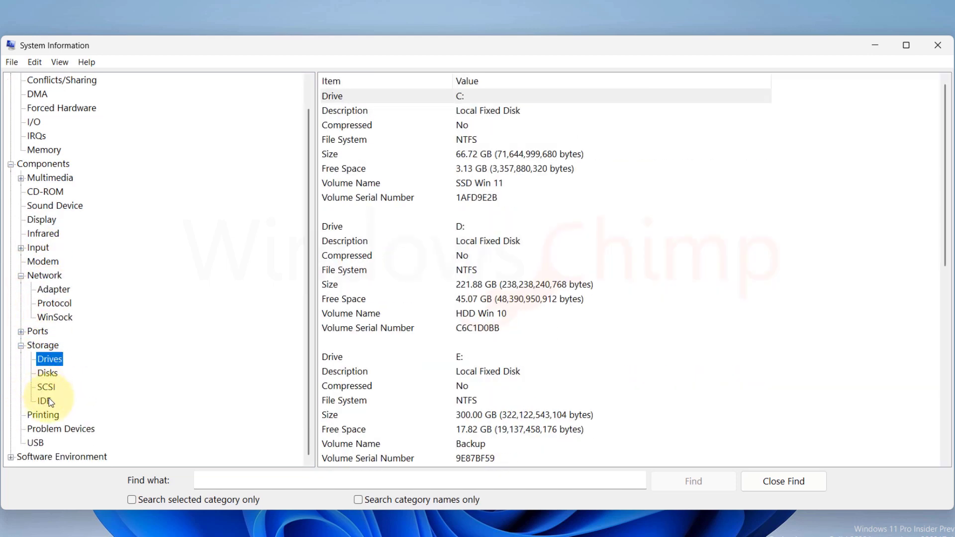
click(42, 445)
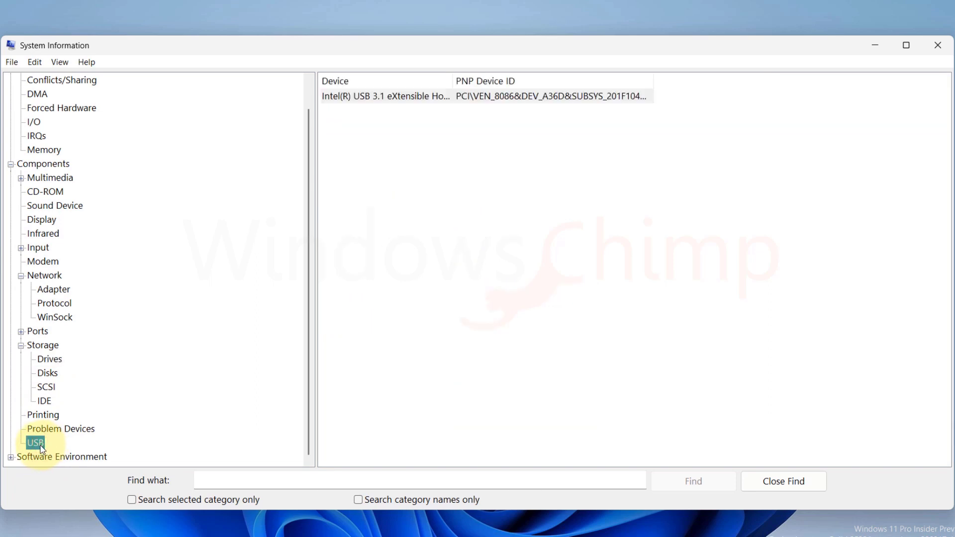
click(49, 427)
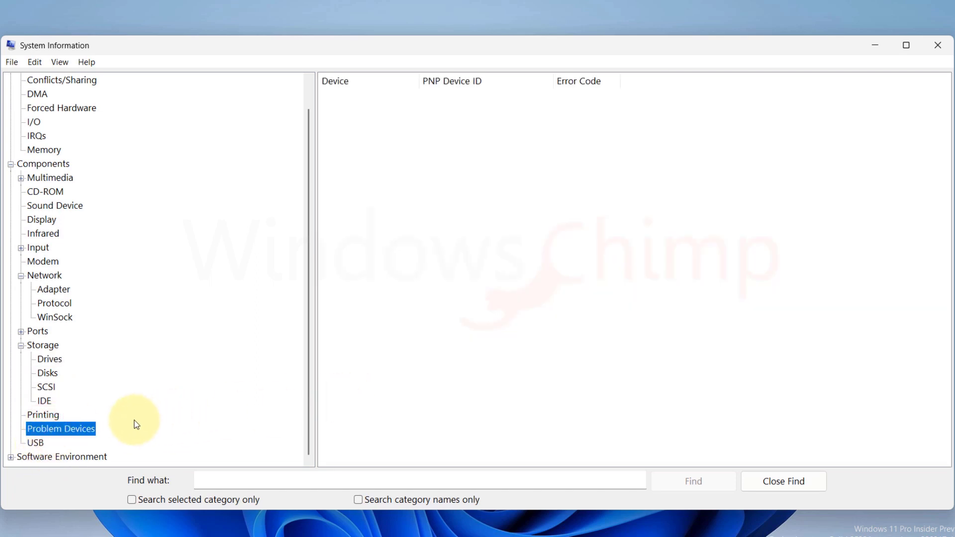
- Expand Software Environment and view System Drivers, Print Jobs, Loaded Modules, then Services
click(15, 458)
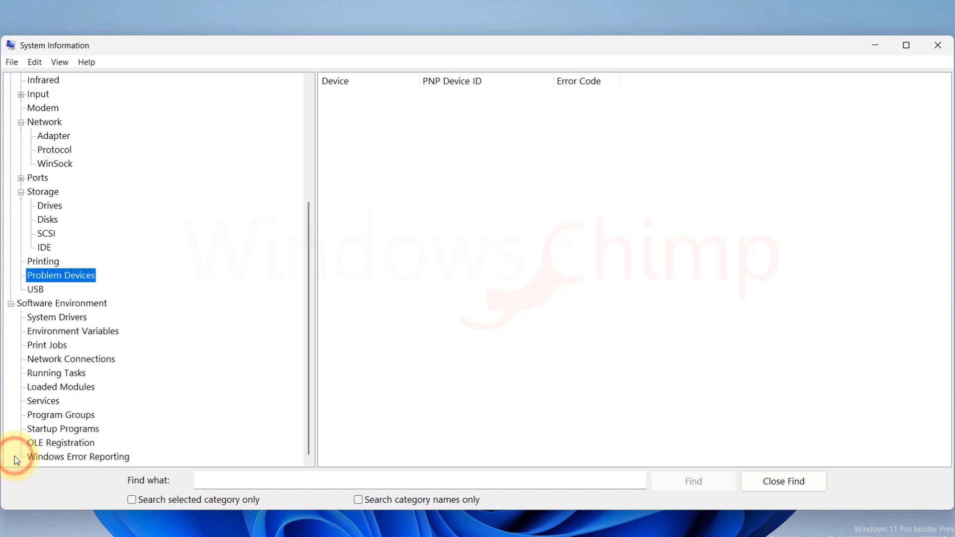
click(70, 320)
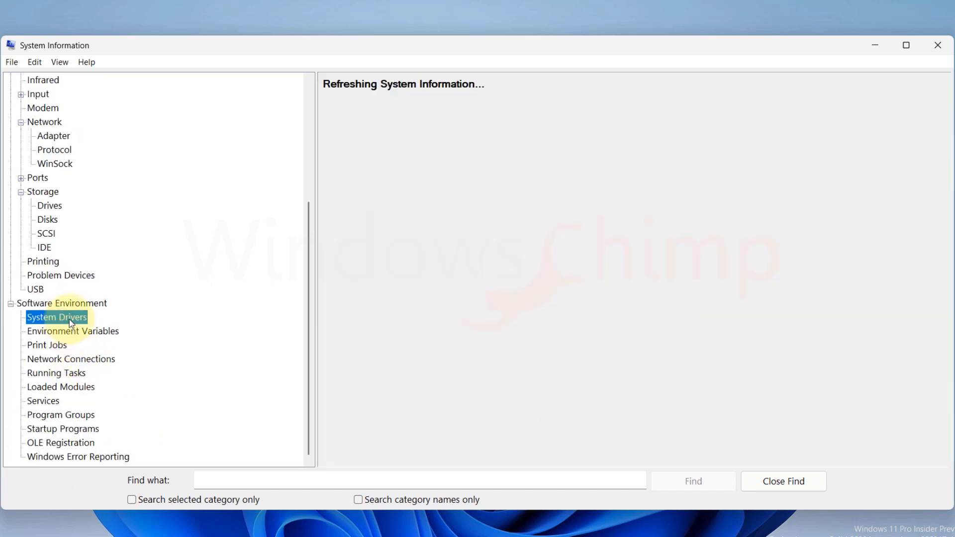
click(58, 348)
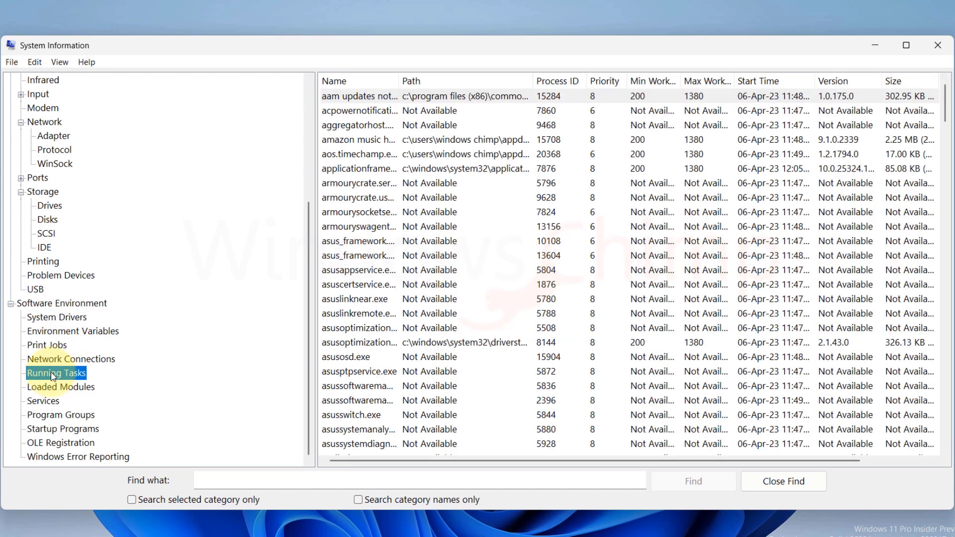
click(60, 388)
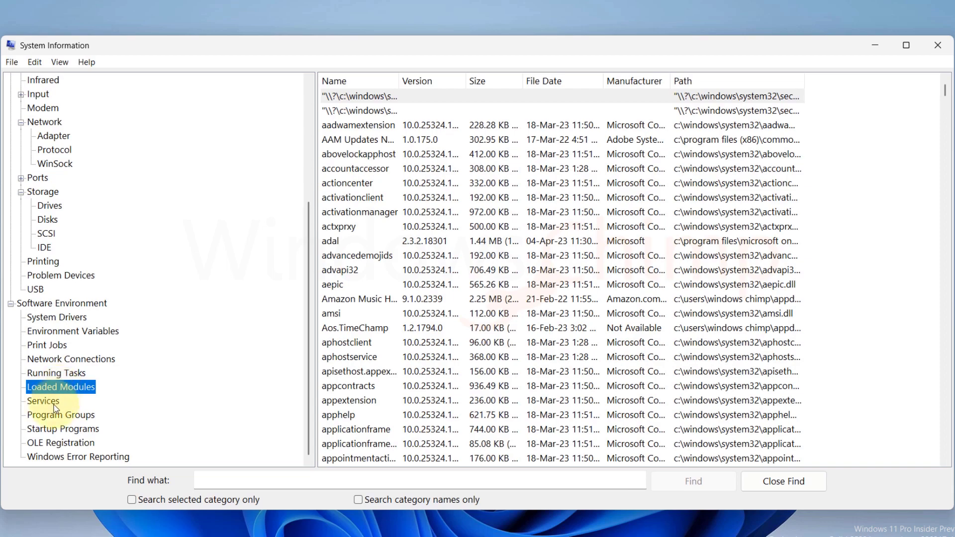
click(54, 402)
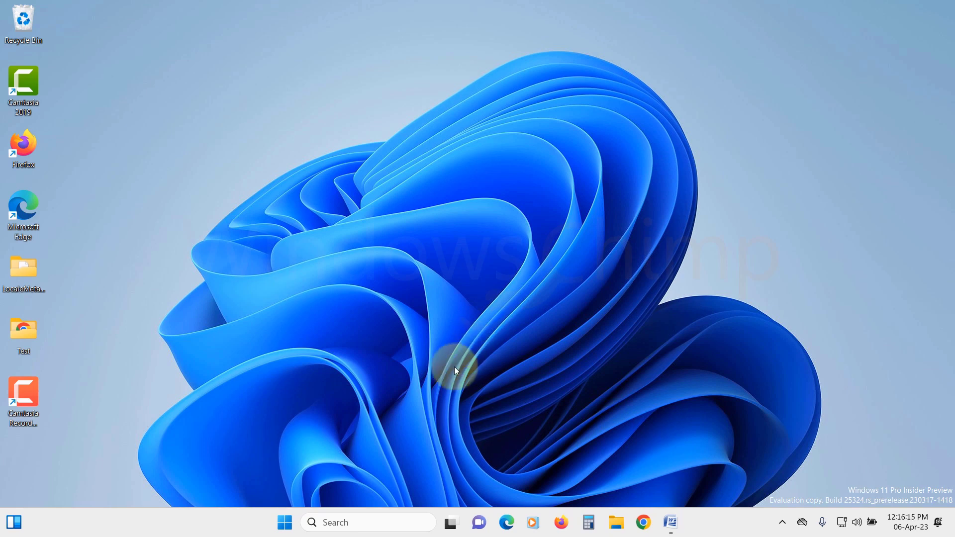
- Search for 'device manager', launch it and move its window to the right
click(286, 523)
text(d)
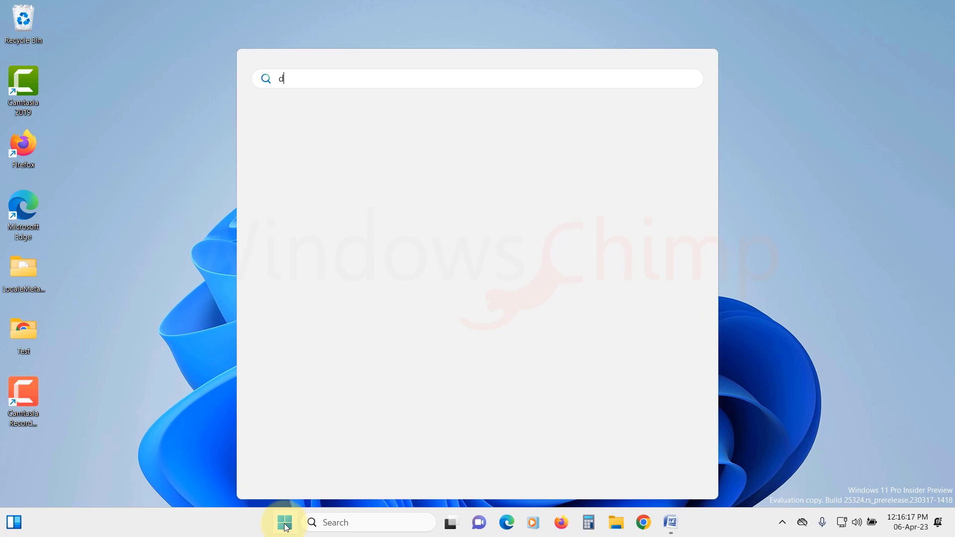
text(evice manager)
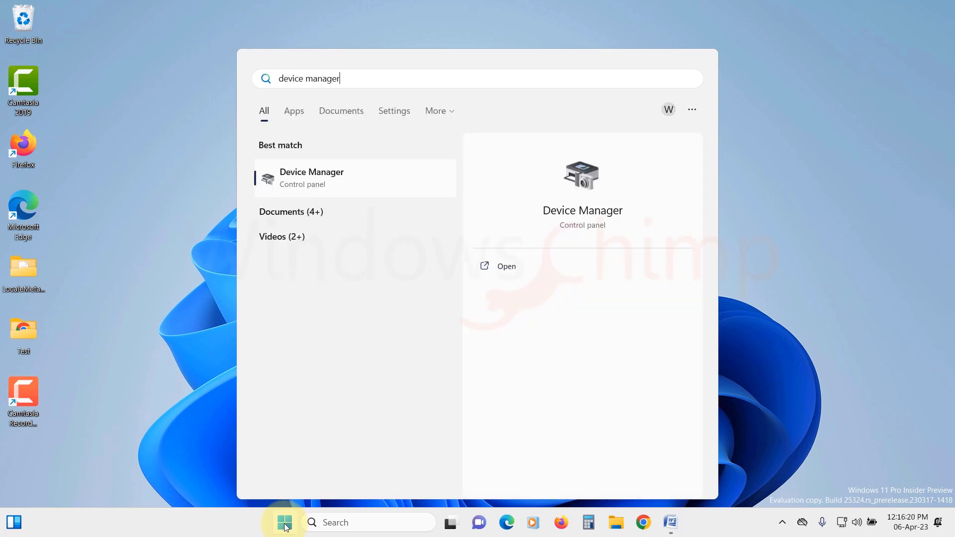
click(342, 172)
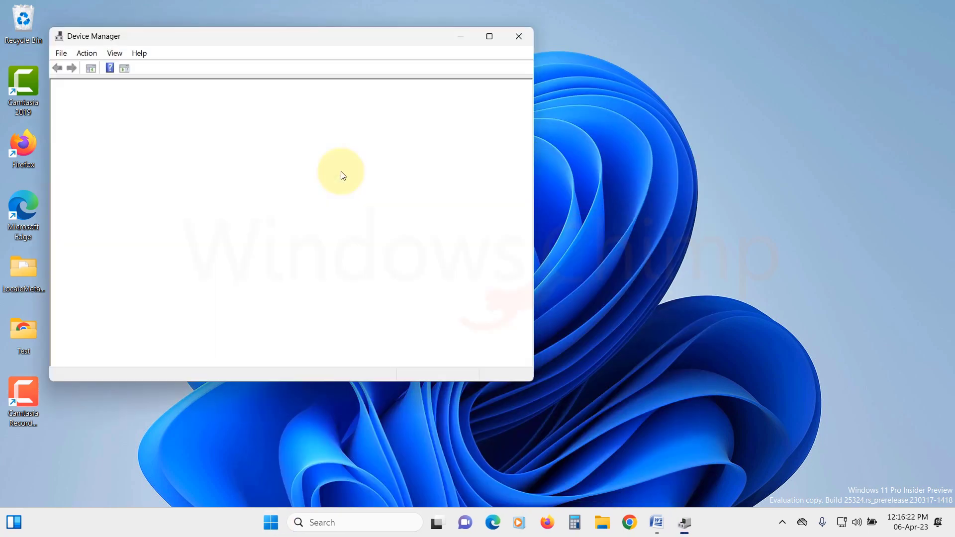
drag(292, 38, 479, 52)
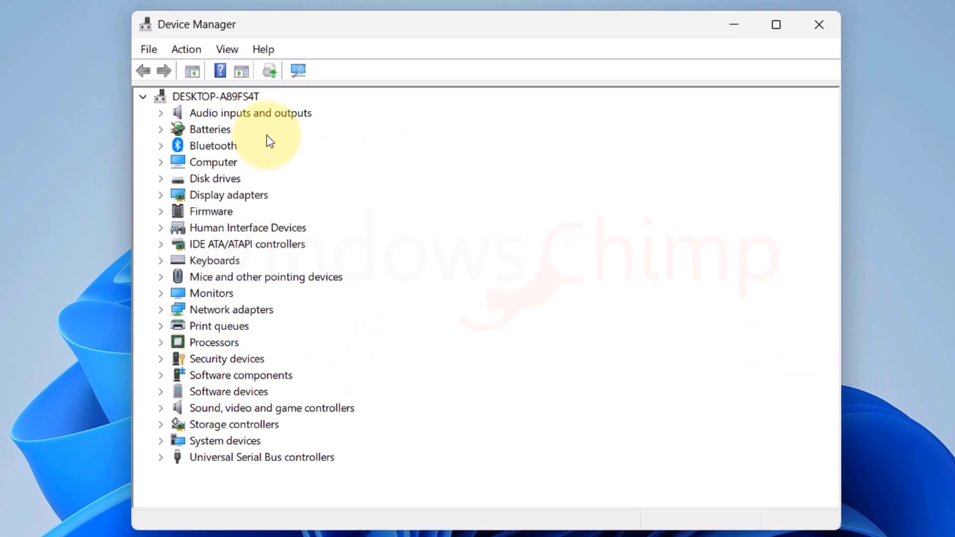
- Expand Computer, Display adapters and Human Interface Devices, then list devices by connection
click(159, 163)
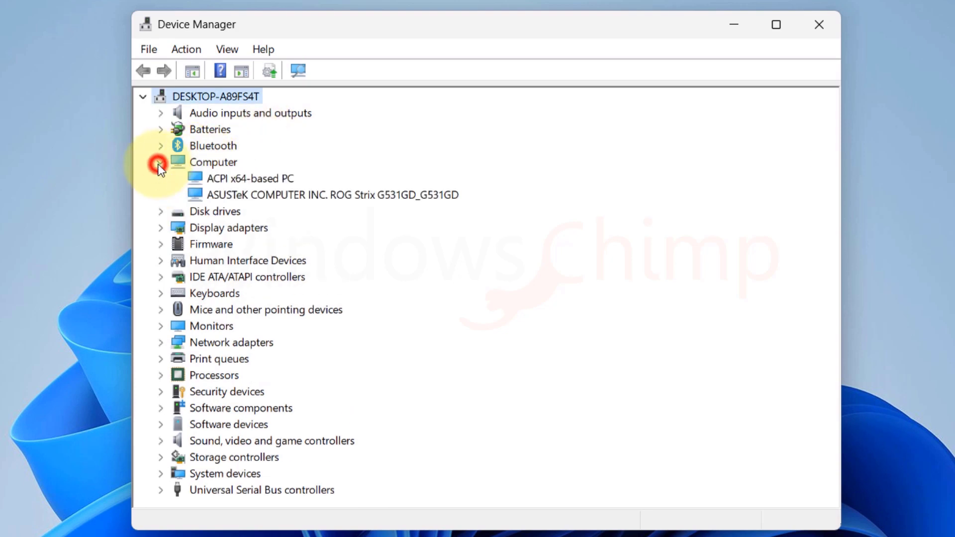
click(161, 230)
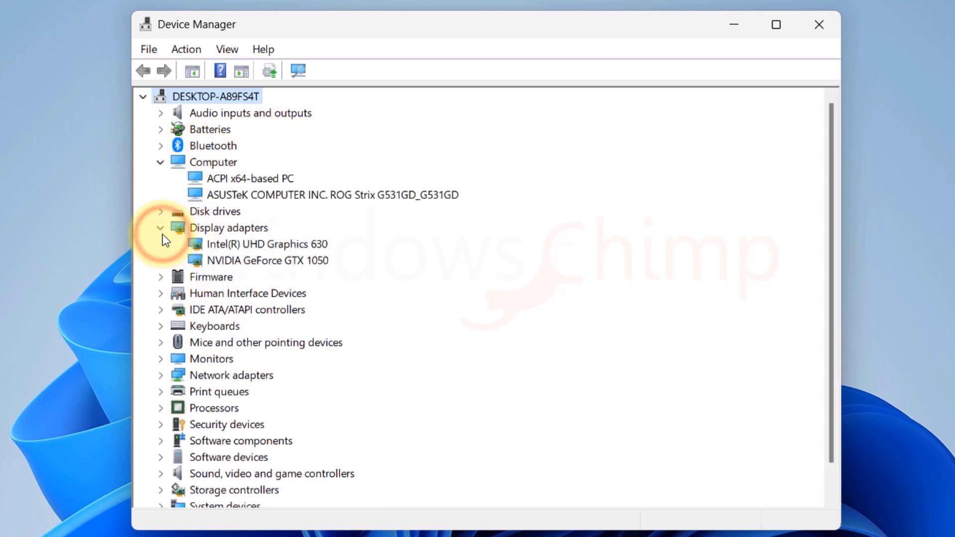
click(162, 293)
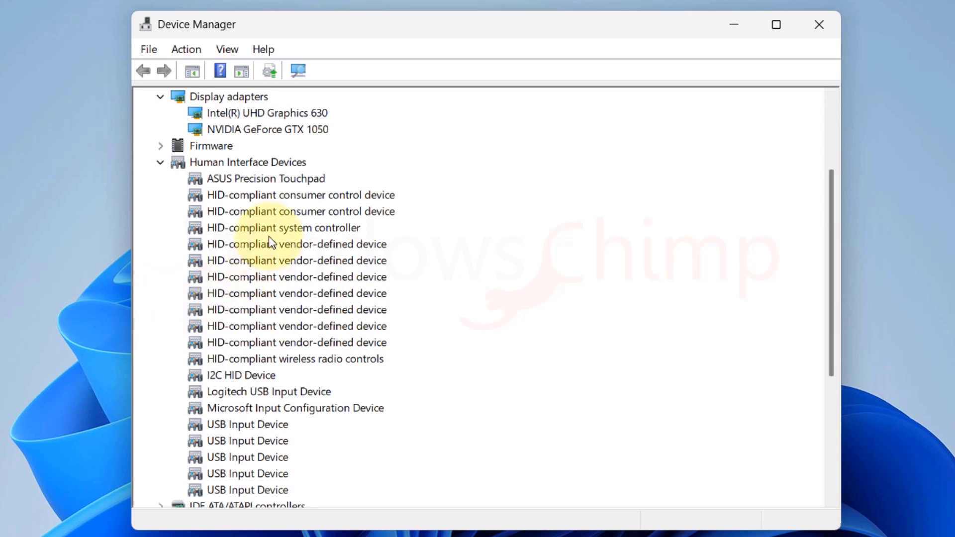
click(236, 50)
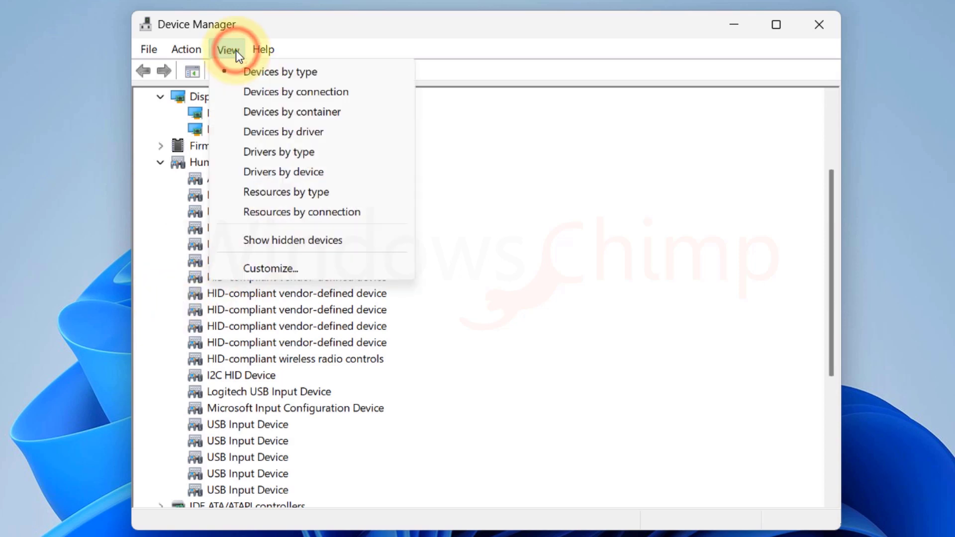
click(248, 92)
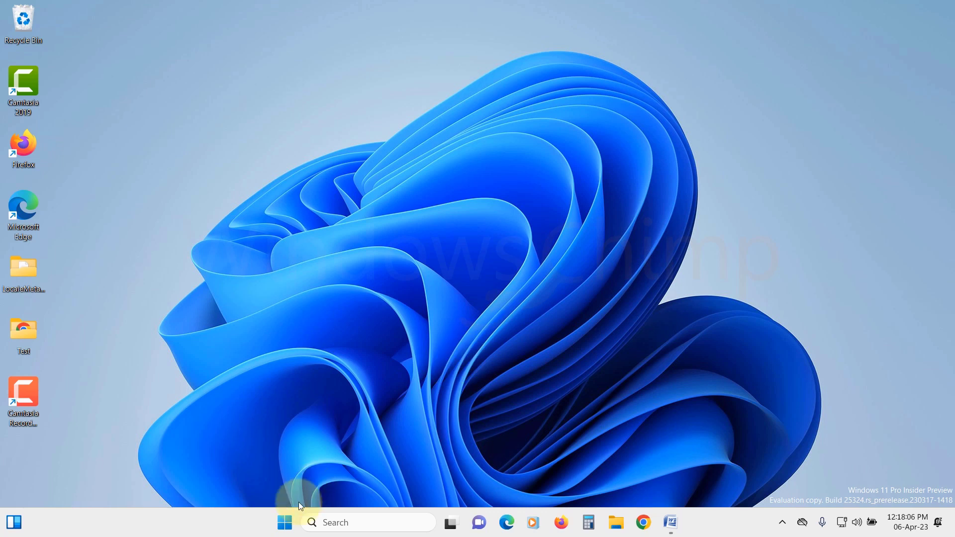
- Launch Event Viewer and look over Custom Views, Windows Logs and Applications and Services Logs
click(284, 523)
text(event viewer)
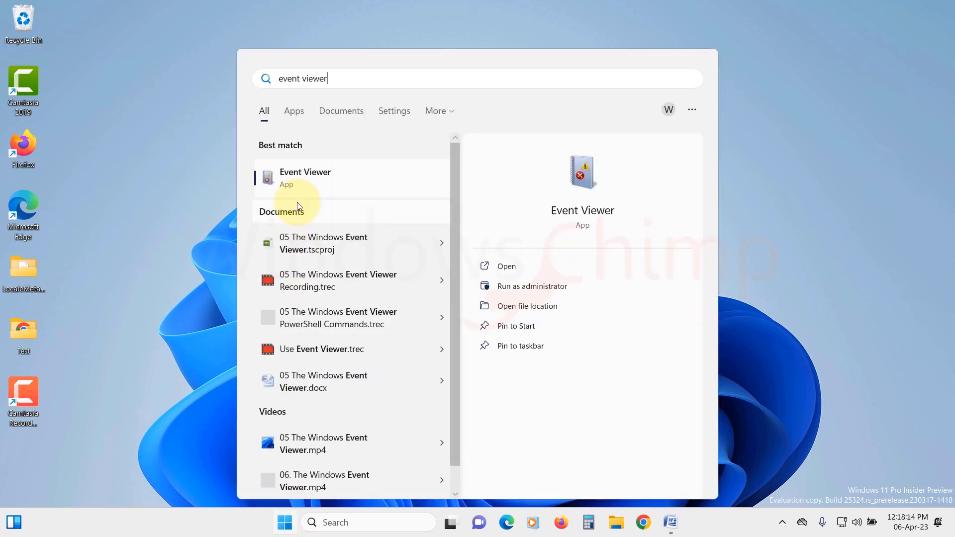
click(303, 189)
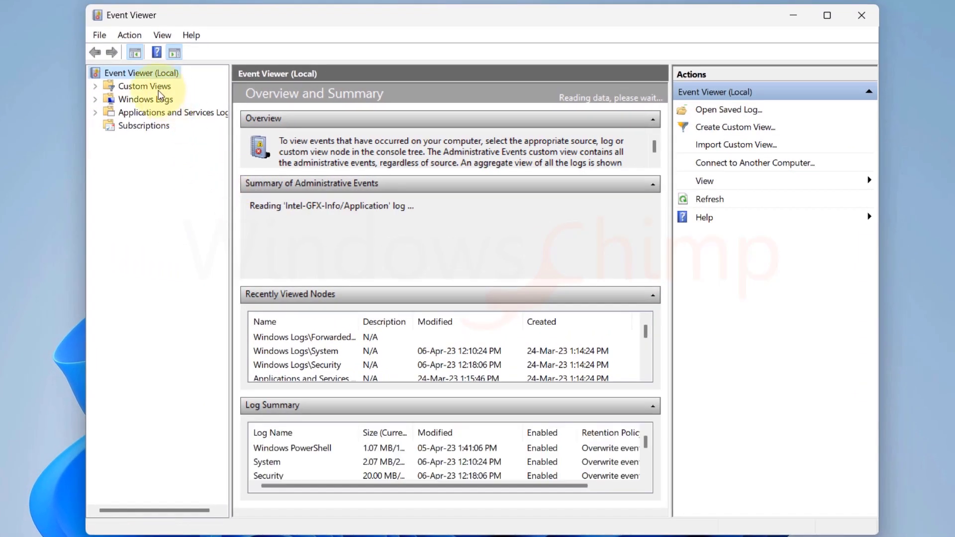
click(152, 89)
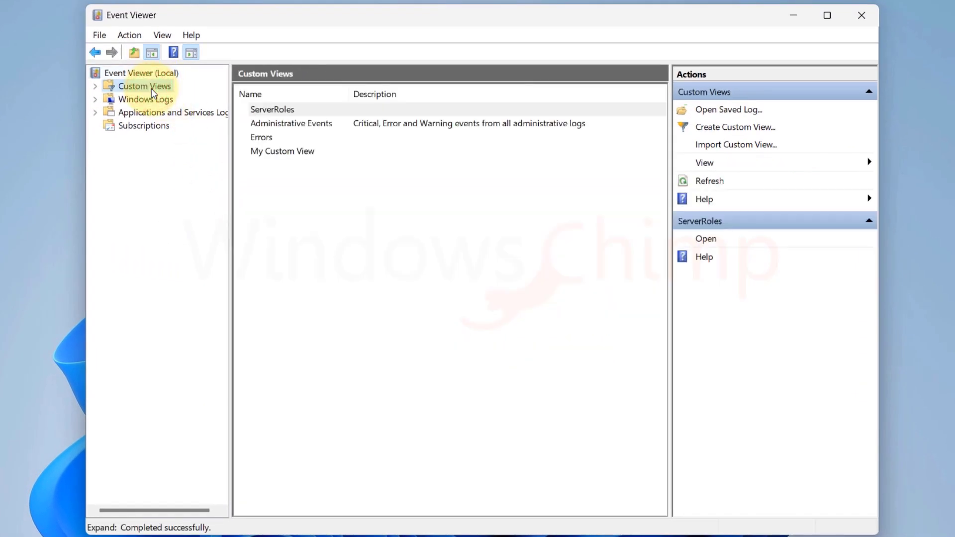
click(152, 99)
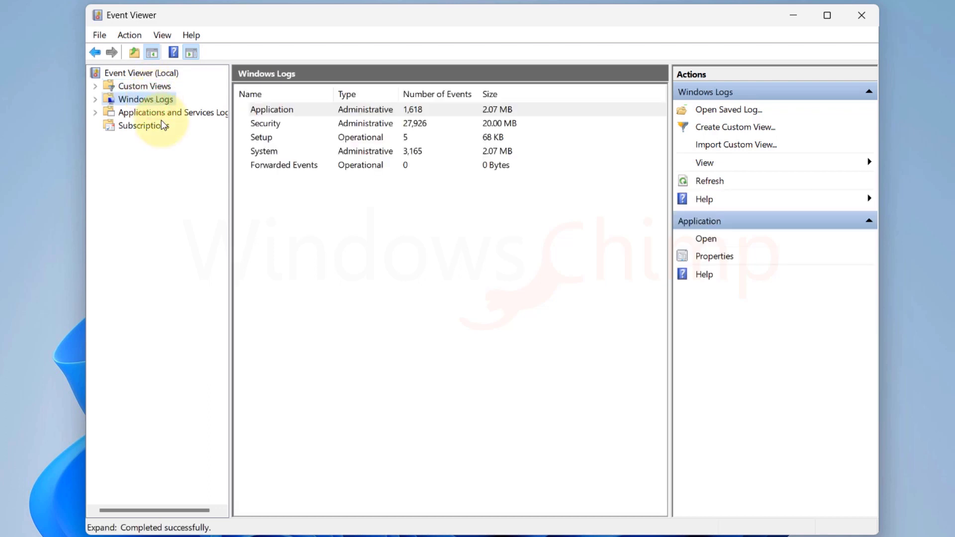
click(154, 115)
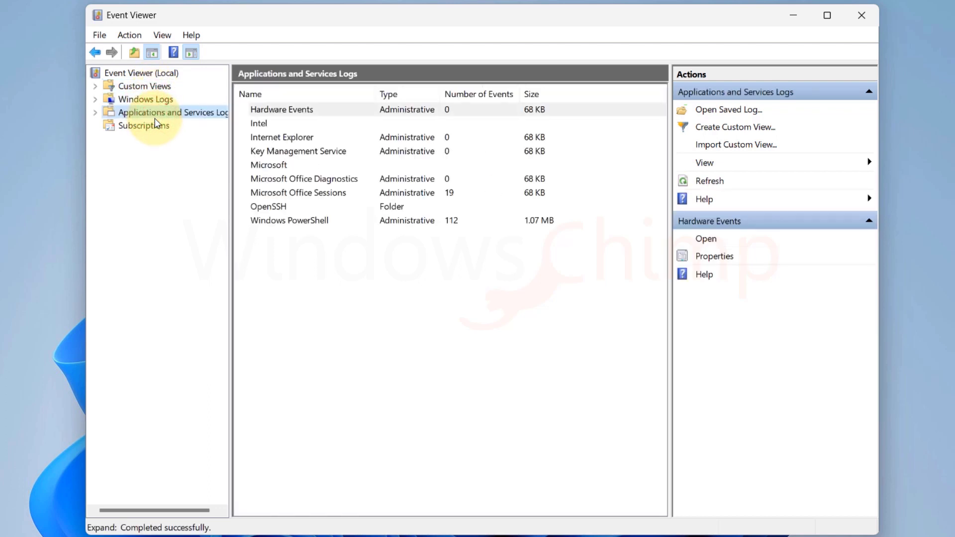
- Expand Custom Views and open Administrative Events, Errors, then the empty My Custom View
click(142, 88)
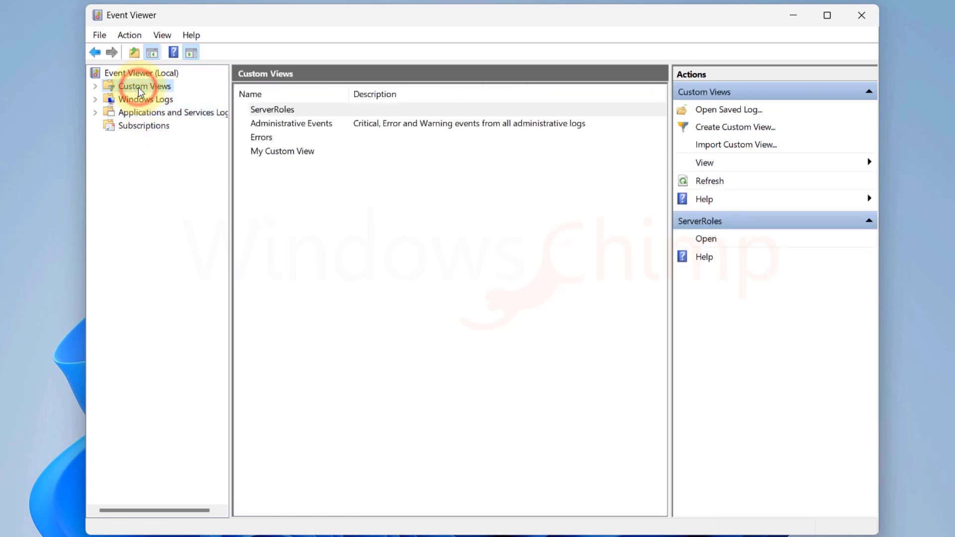
click(96, 88)
click(148, 110)
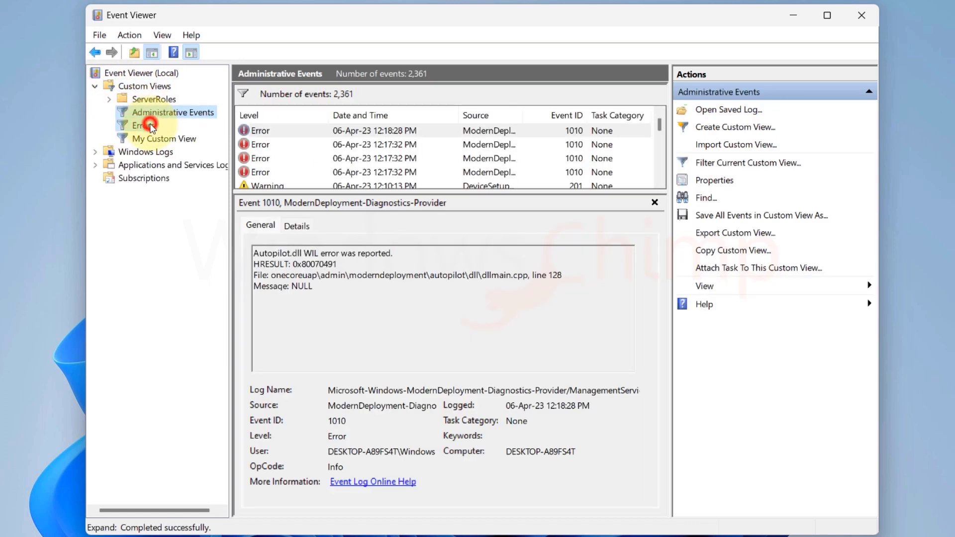
click(150, 126)
click(154, 134)
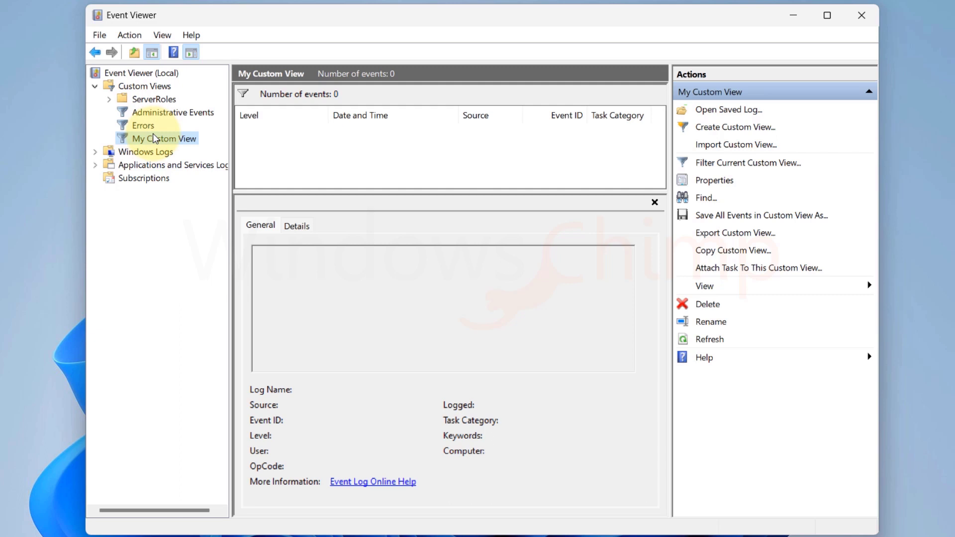
- Open the Application, Security, Setup, System and Forwarded Events logs, then the empty Hardware Events log
click(96, 155)
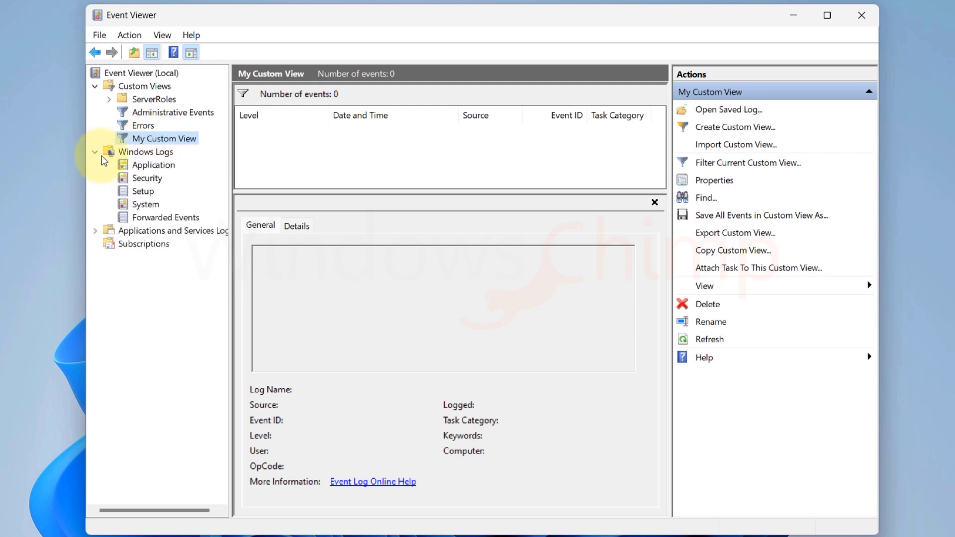
click(142, 166)
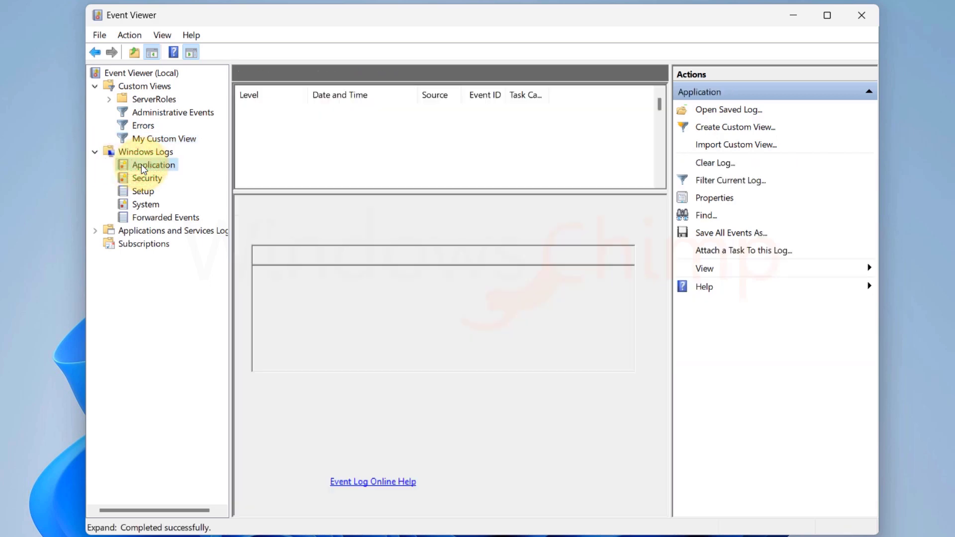
click(146, 177)
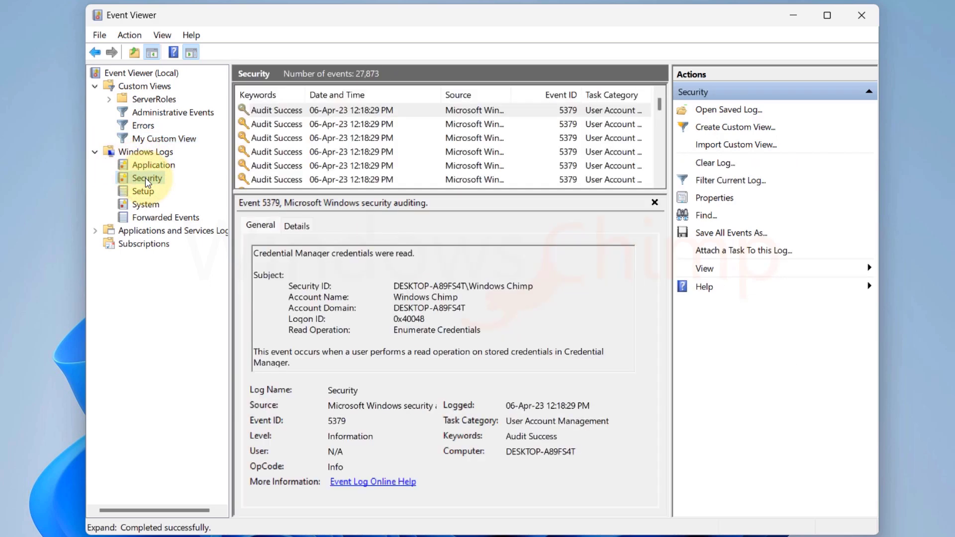
click(148, 190)
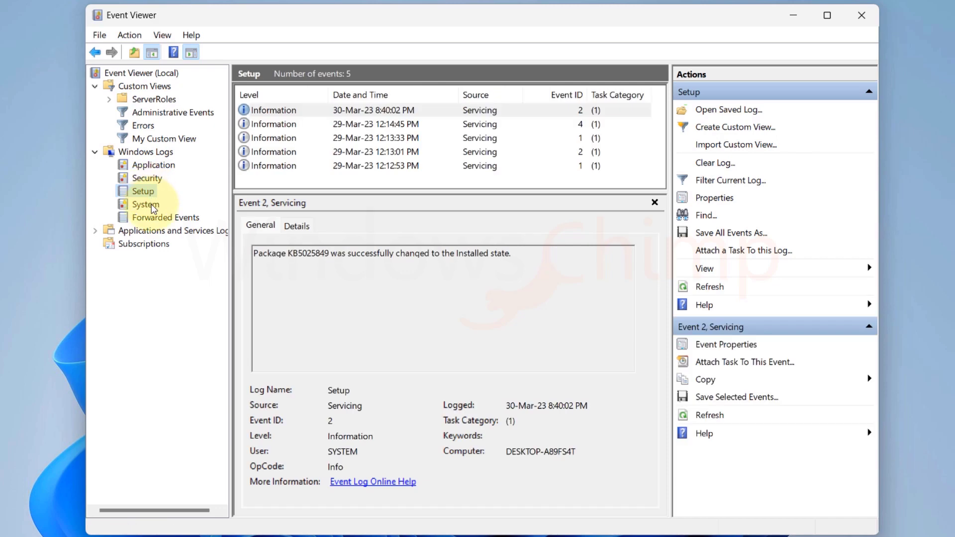
click(151, 204)
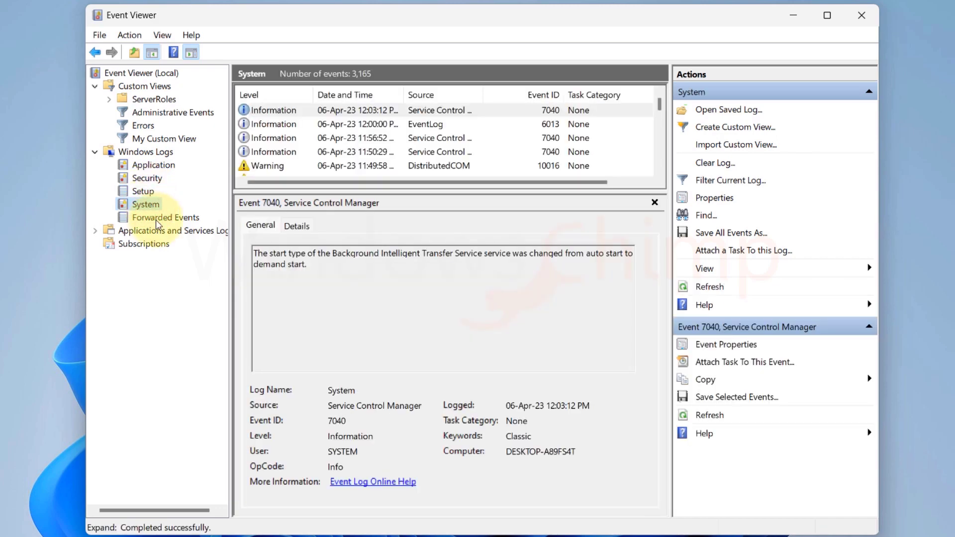
click(156, 219)
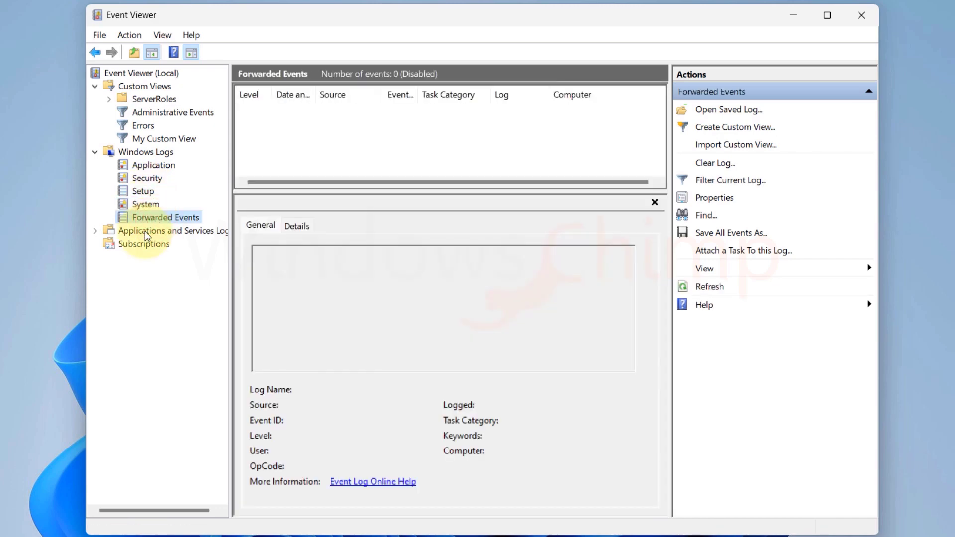
click(95, 230)
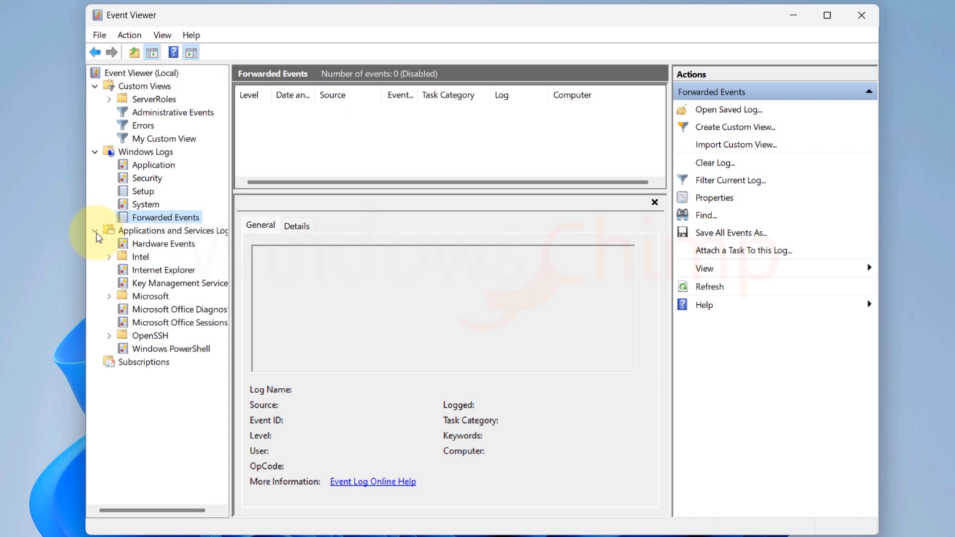
click(149, 247)
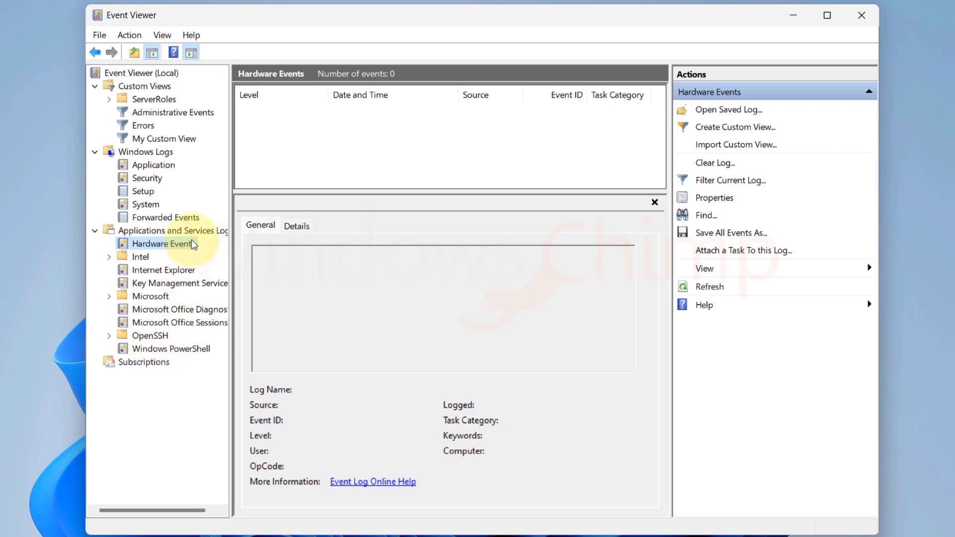
- Start a new custom view covering Any time with the Critical event level checked
click(130, 34)
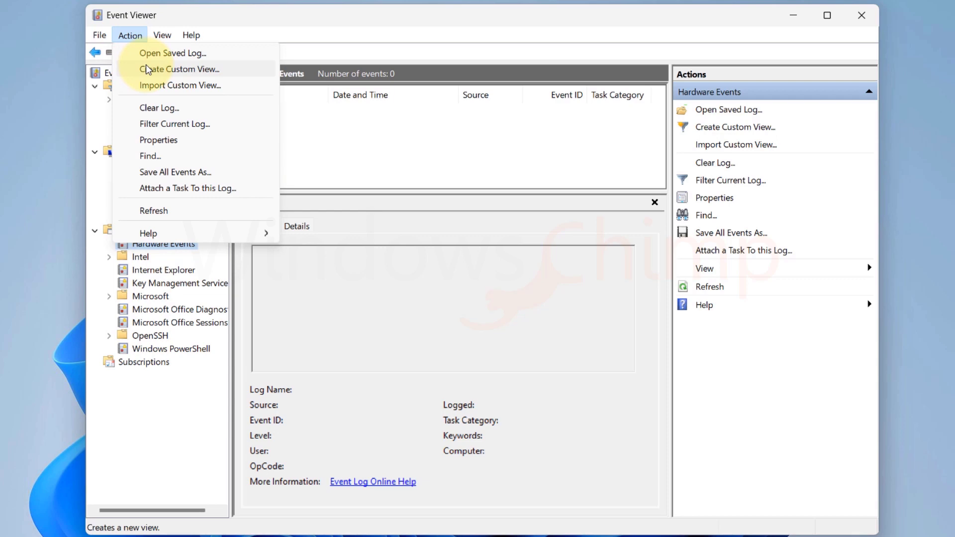
click(709, 130)
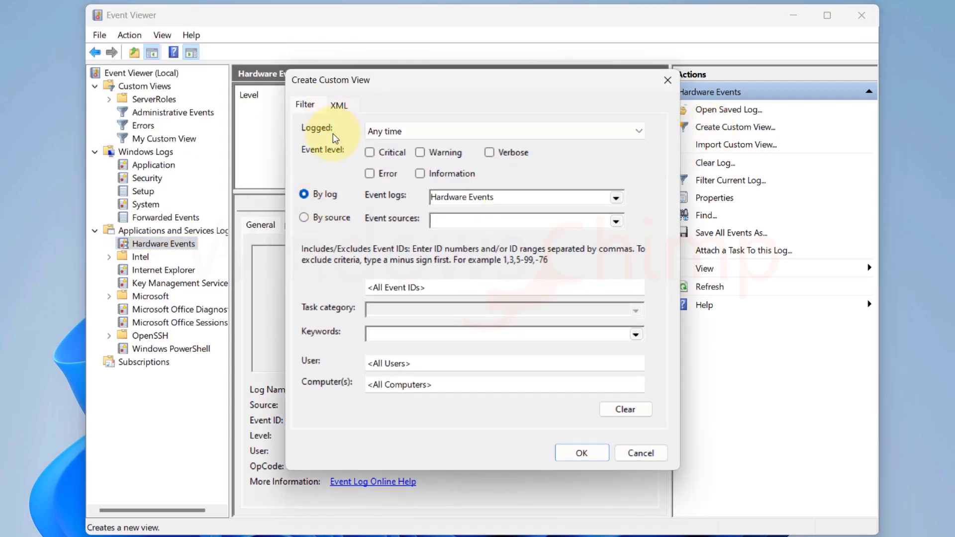
click(454, 132)
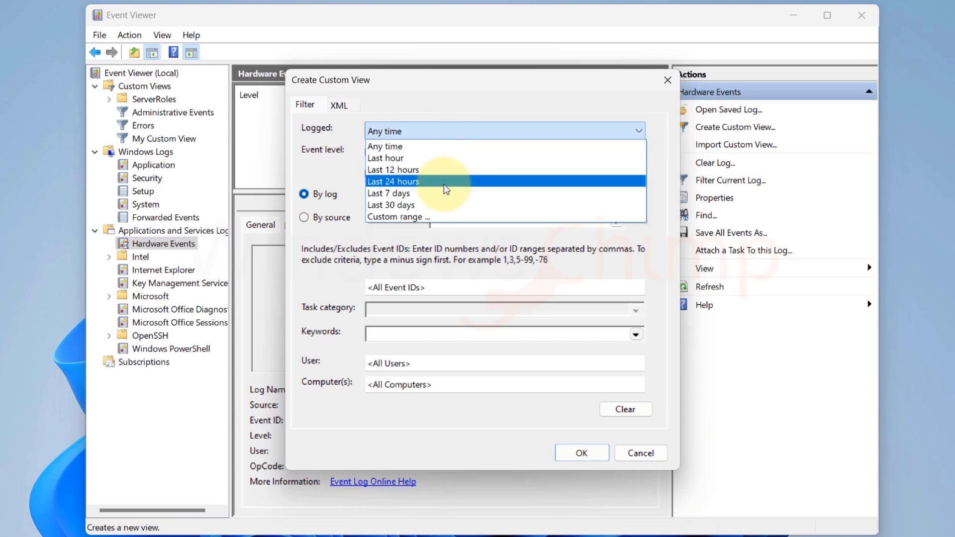
click(334, 167)
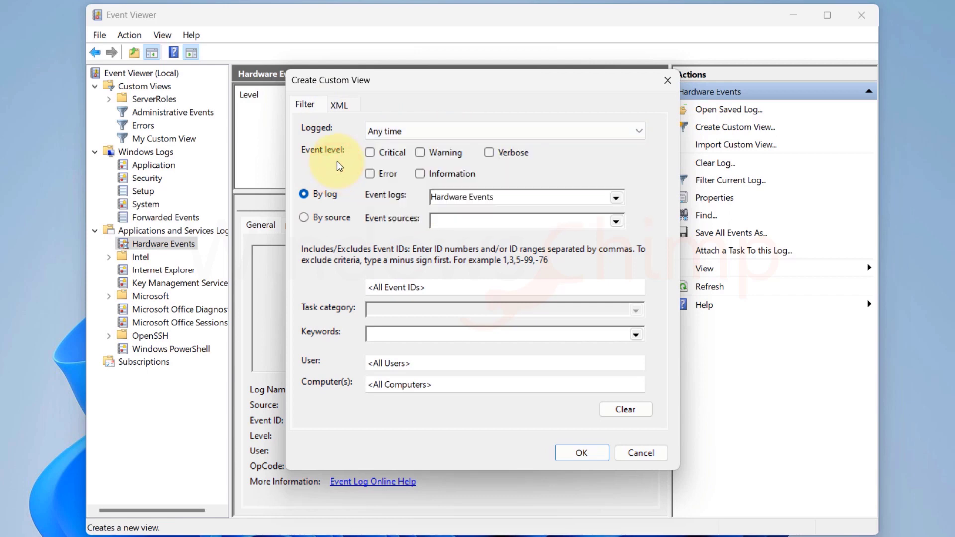
click(370, 153)
- Filter the view by log, selecting the Security and System Windows logs and leaving keywords empty
click(308, 218)
click(306, 193)
click(615, 198)
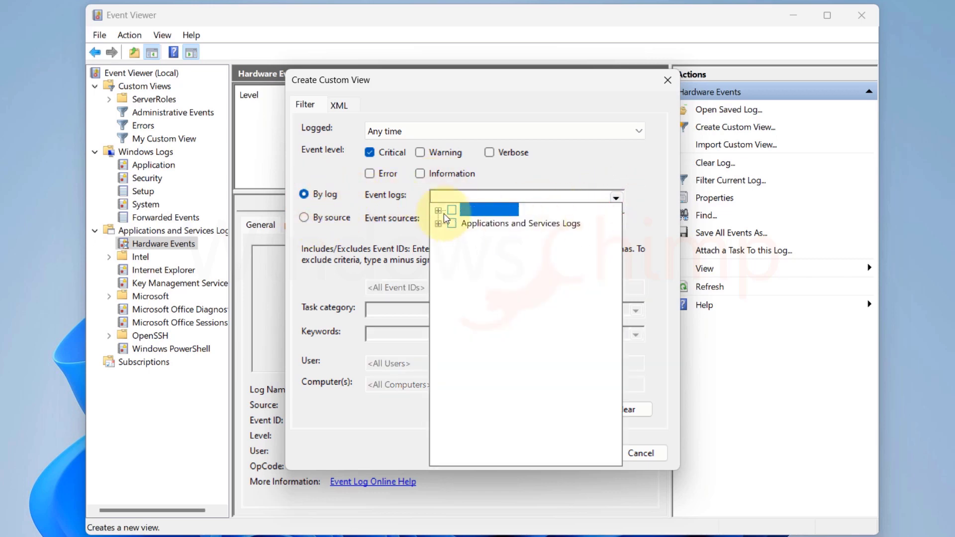
click(439, 211)
click(466, 237)
click(465, 263)
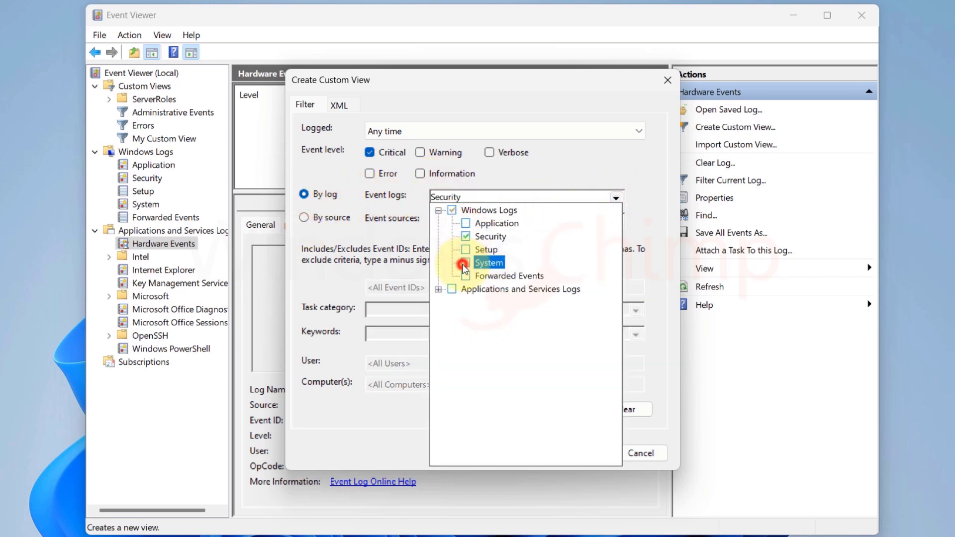
click(357, 238)
click(397, 332)
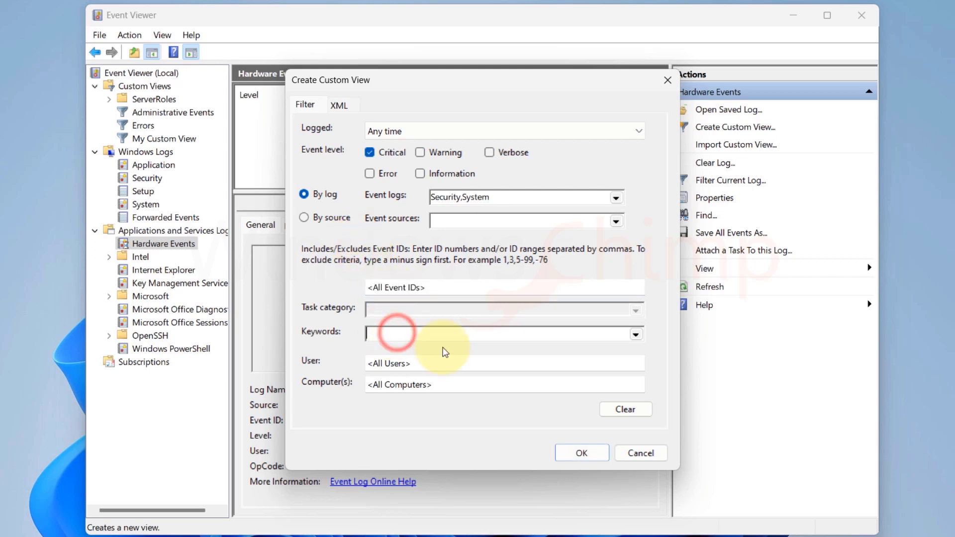
click(636, 335)
click(637, 334)
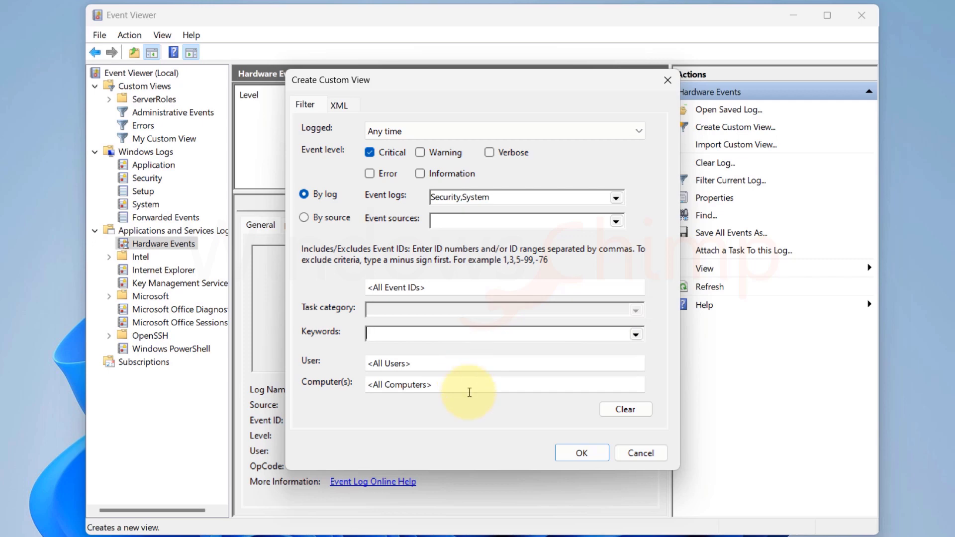
- Confirm the Critical Security/System filter and save it as the custom view 'My View'
click(575, 456)
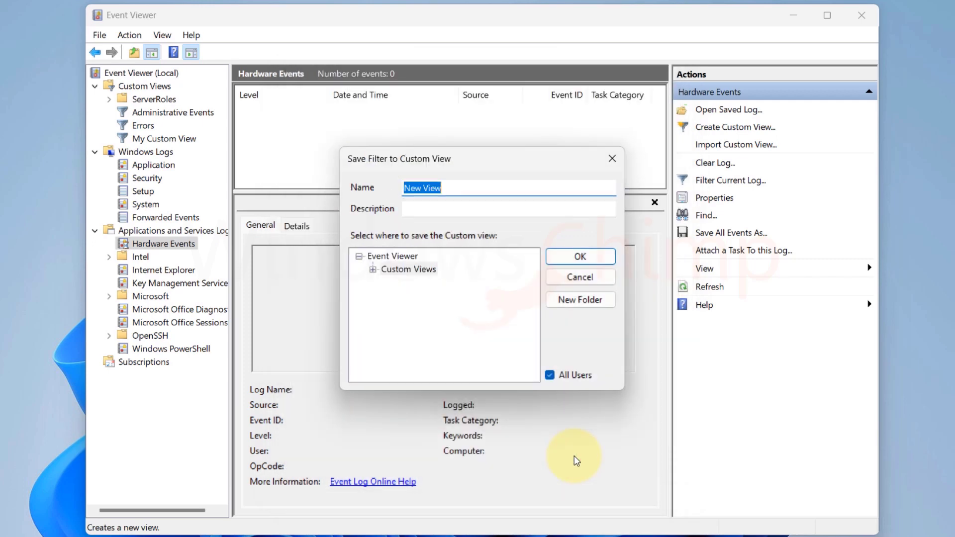
text(My View)
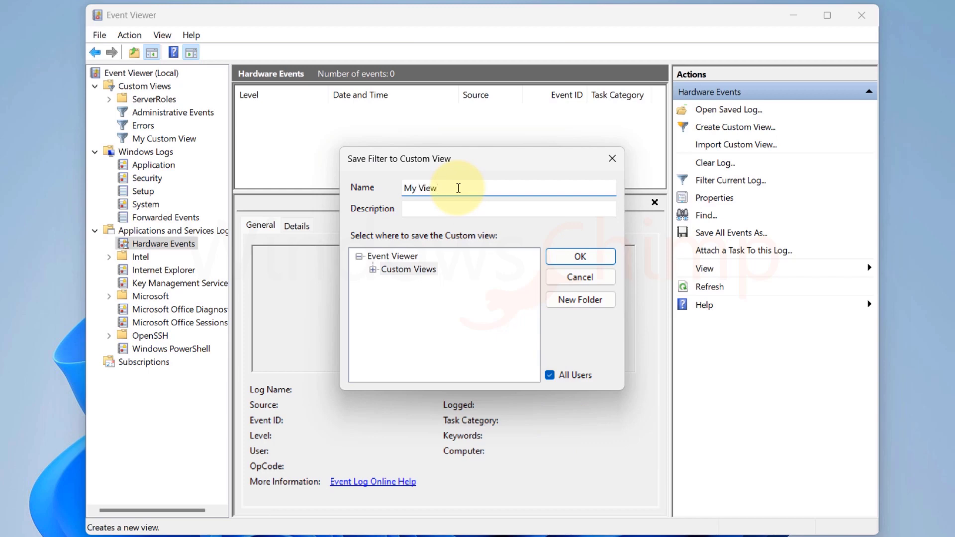
click(554, 254)
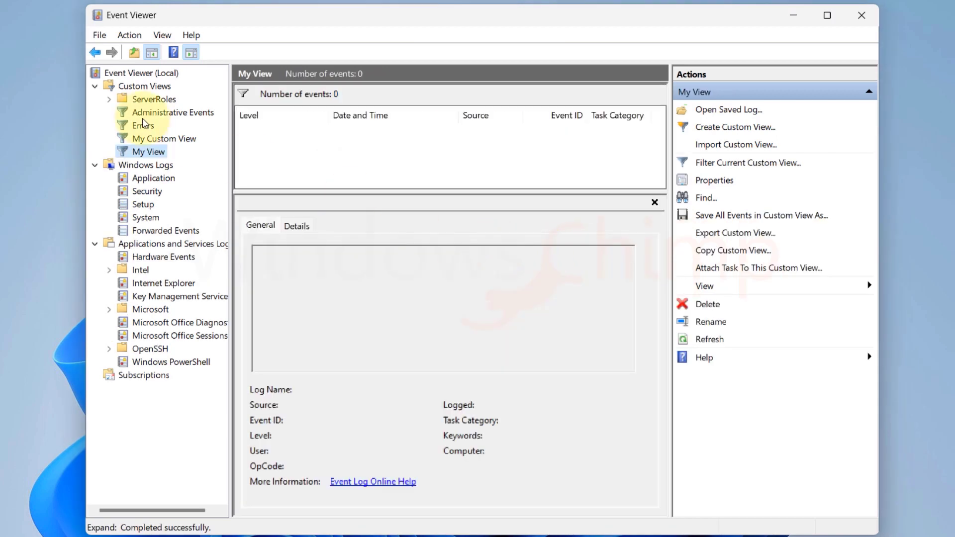